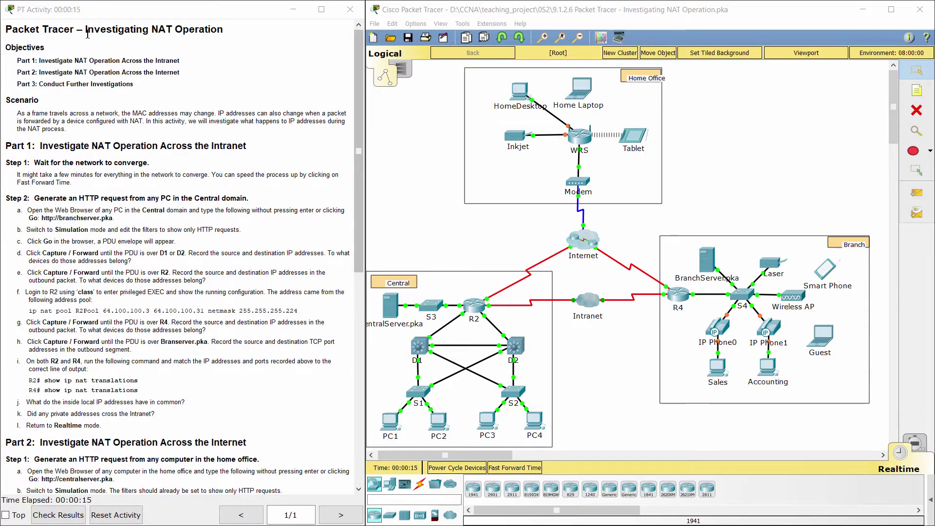
- Read the scenario and Part 1 Step 1, then fast-forward time so the network converges
drag(87, 34, 229, 30)
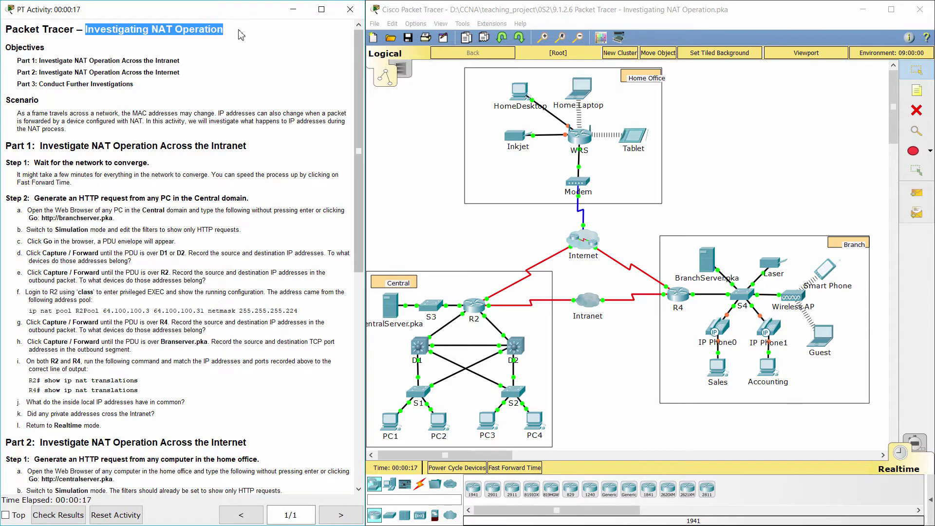
click(240, 34)
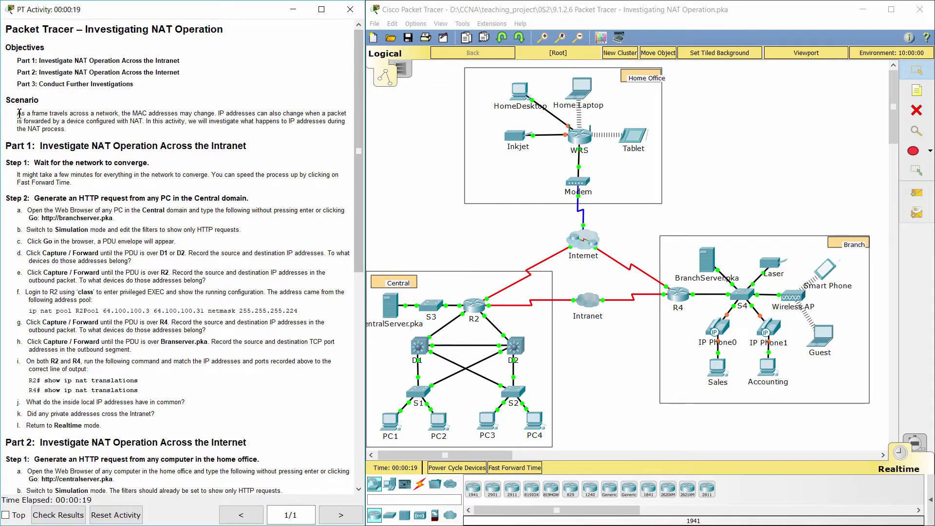
drag(19, 113, 83, 135)
click(76, 134)
drag(10, 145, 260, 142)
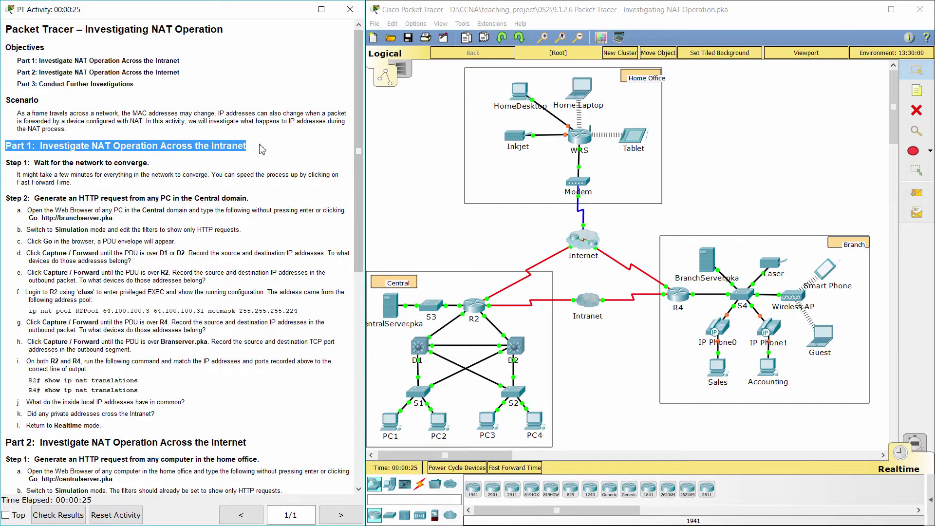
click(261, 149)
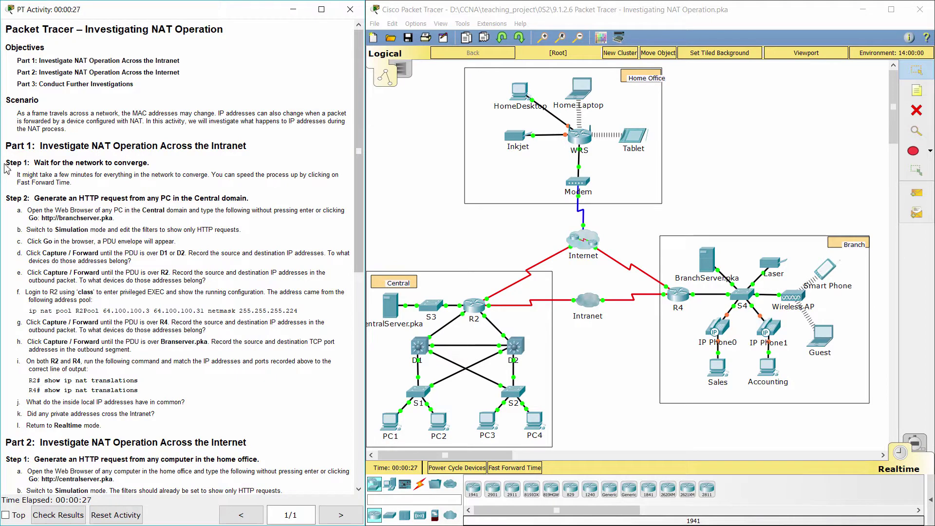
drag(5, 163, 153, 163)
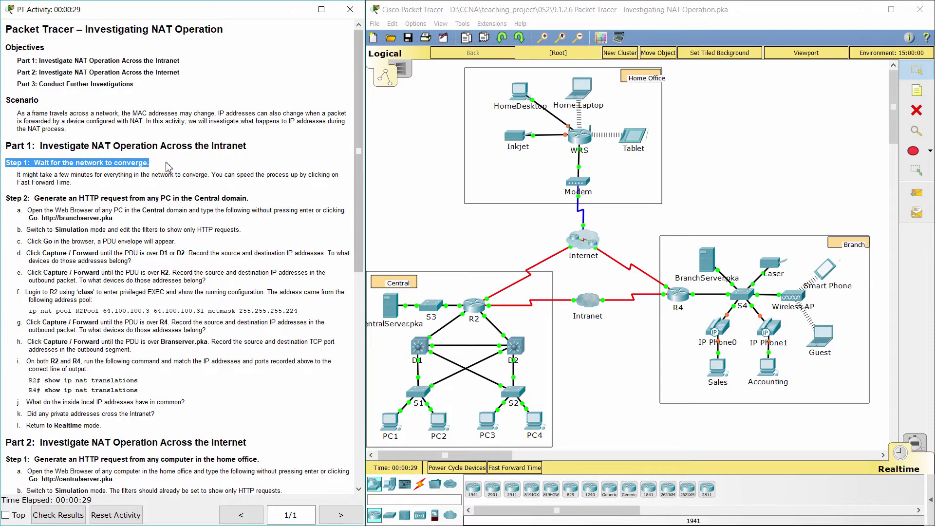
click(512, 469)
click(511, 469)
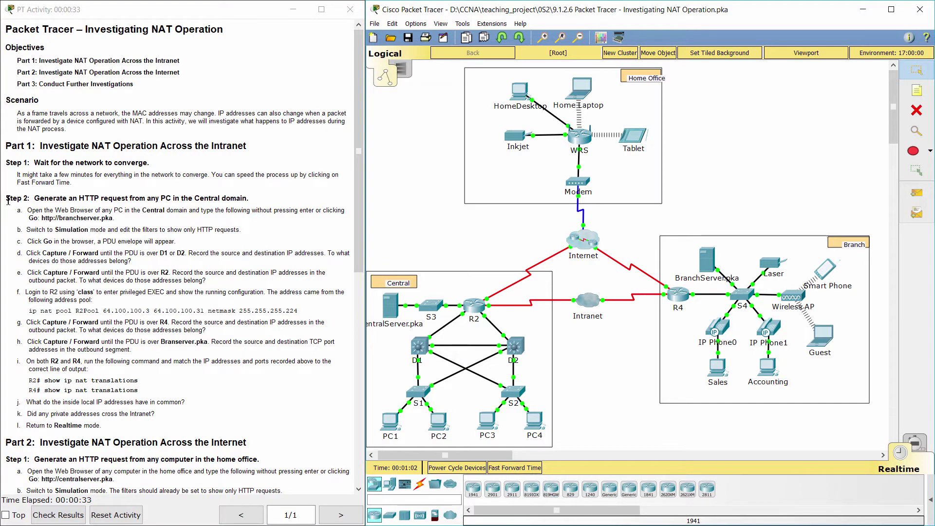
- Read Step 2 instruction a, noting the branchserver.pka address
drag(7, 199, 265, 200)
click(267, 202)
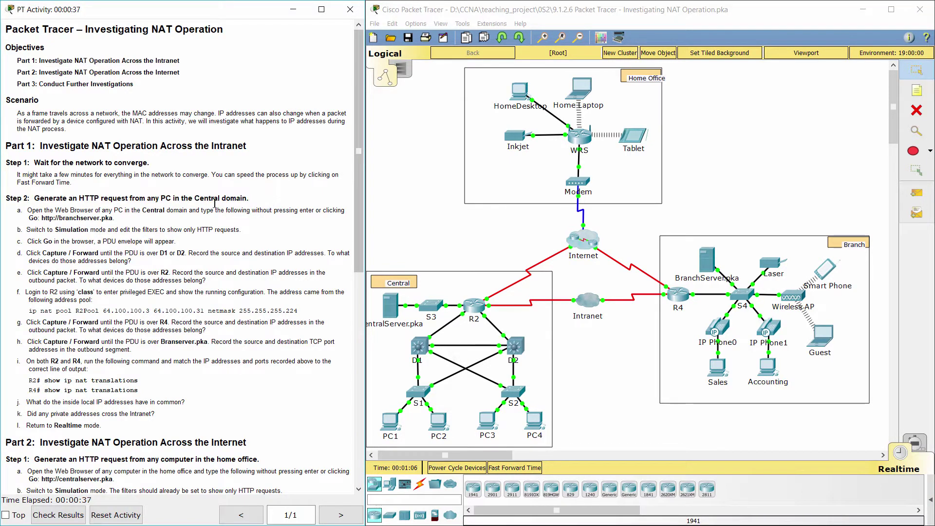
drag(16, 213, 122, 218)
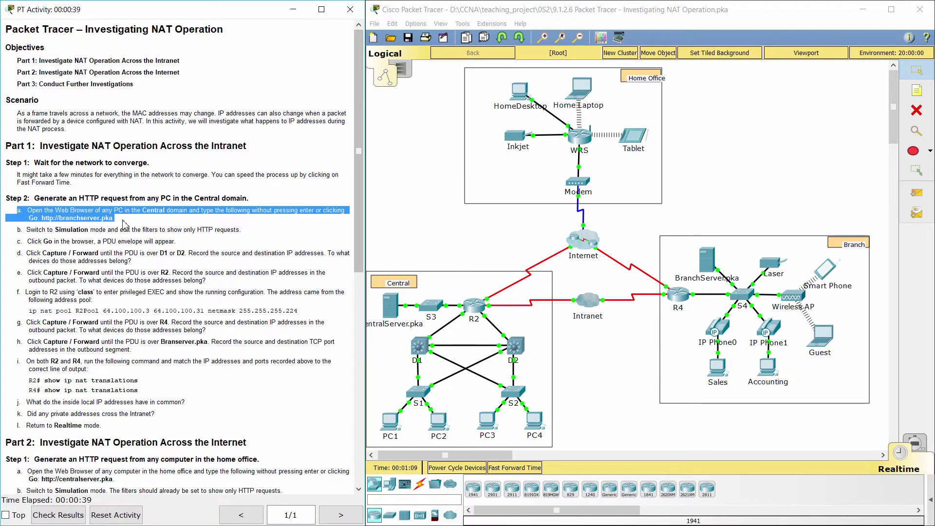
click(126, 226)
drag(44, 220, 115, 218)
key(ctrl+c)
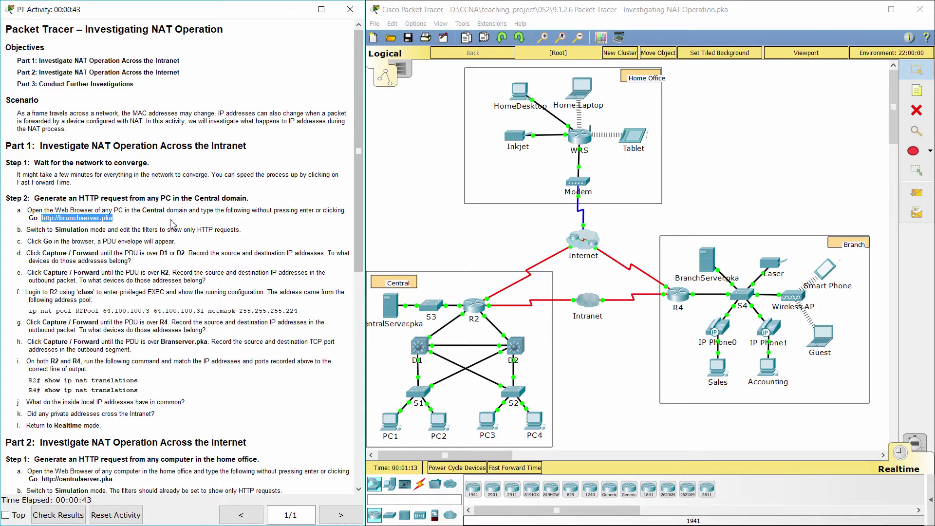
click(439, 424)
click(360, 123)
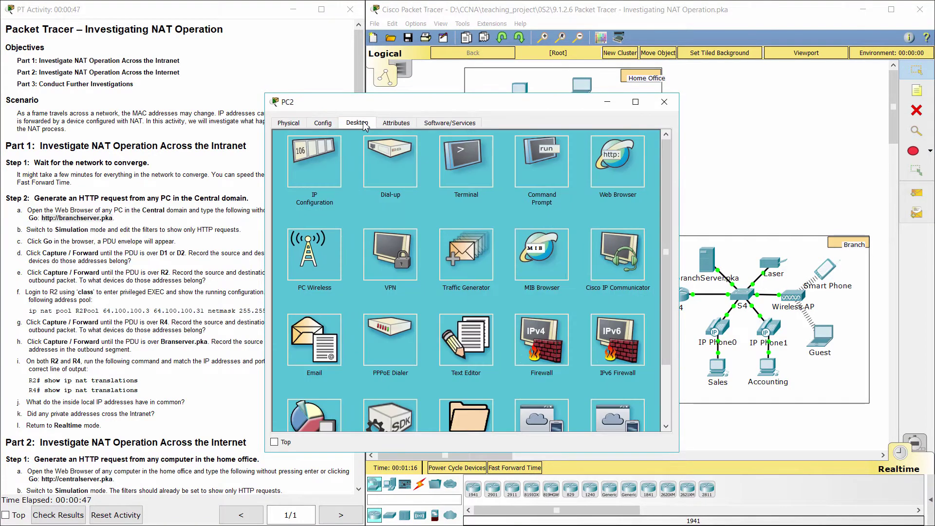
click(333, 168)
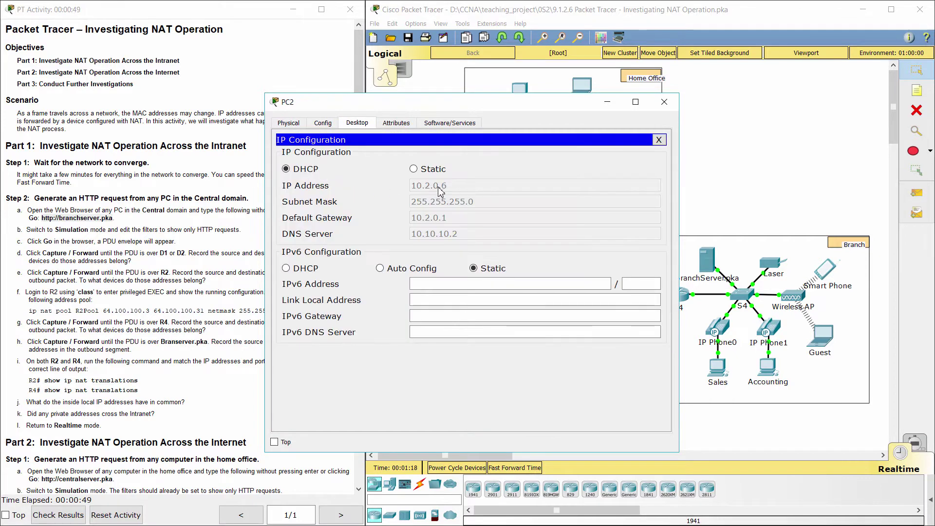
click(659, 140)
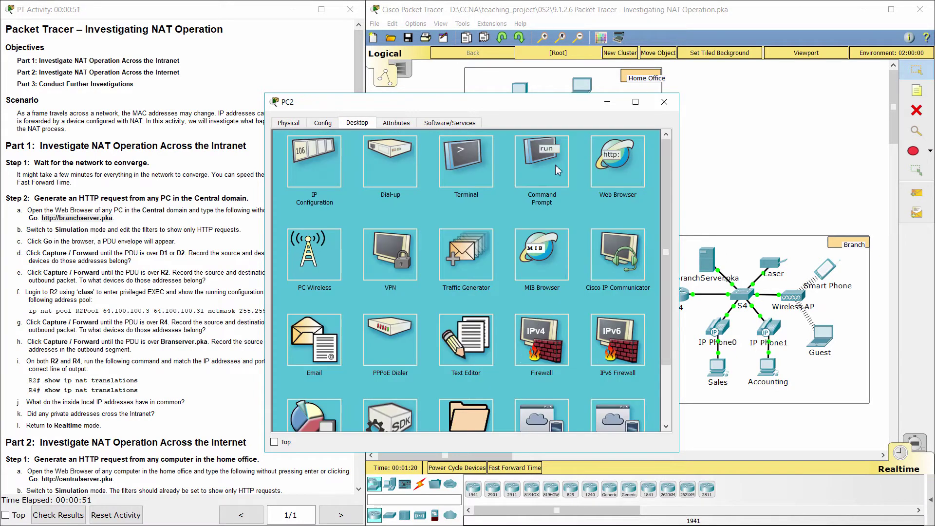
click(606, 161)
click(424, 157)
key(ctrl+v)
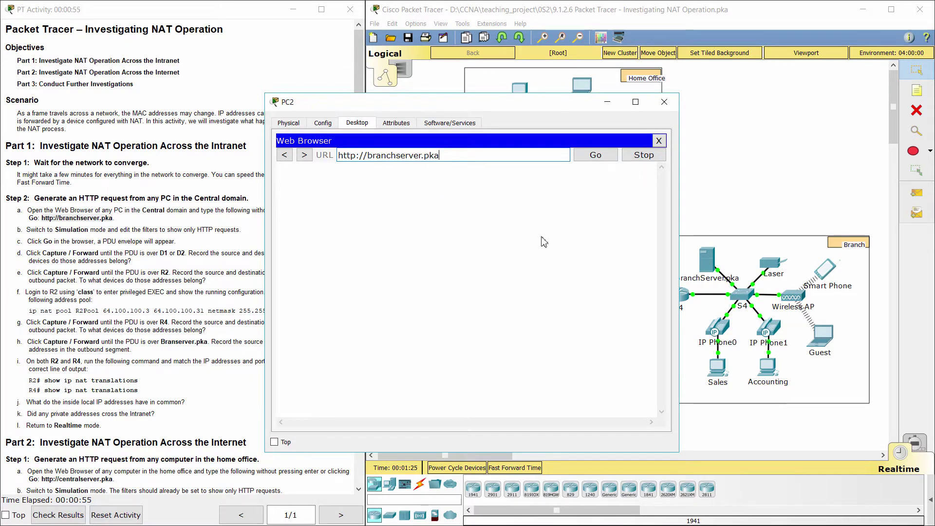
- Switch to Simulation mode with the event filter limited to HTTP only
drag(18, 233, 240, 231)
click(915, 441)
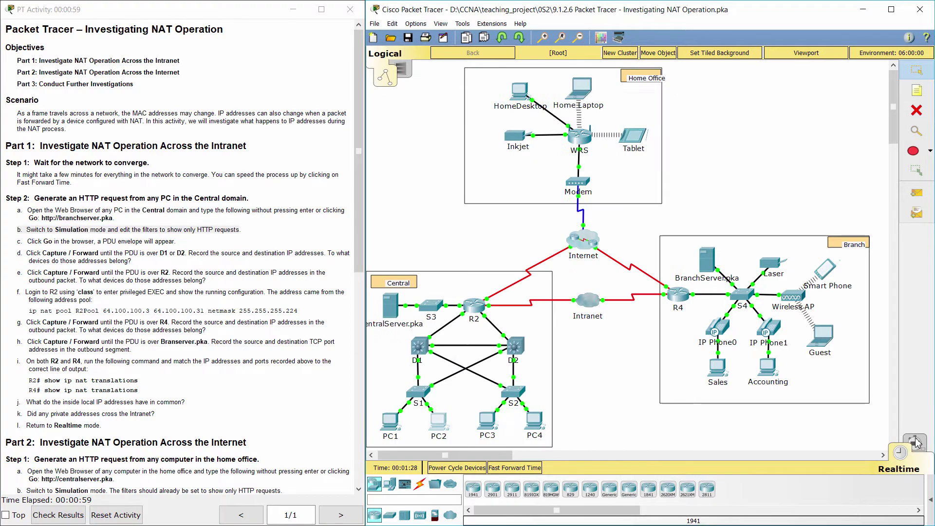
click(857, 380)
click(798, 384)
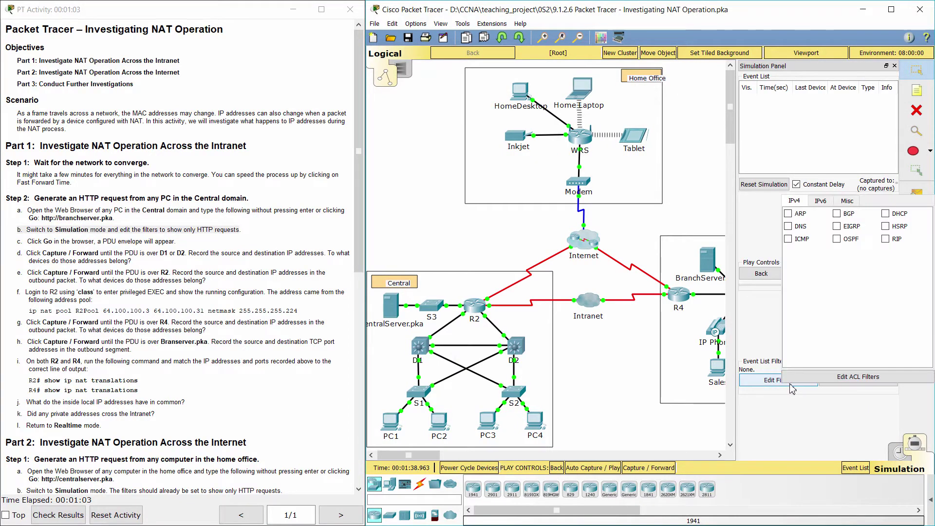
click(847, 201)
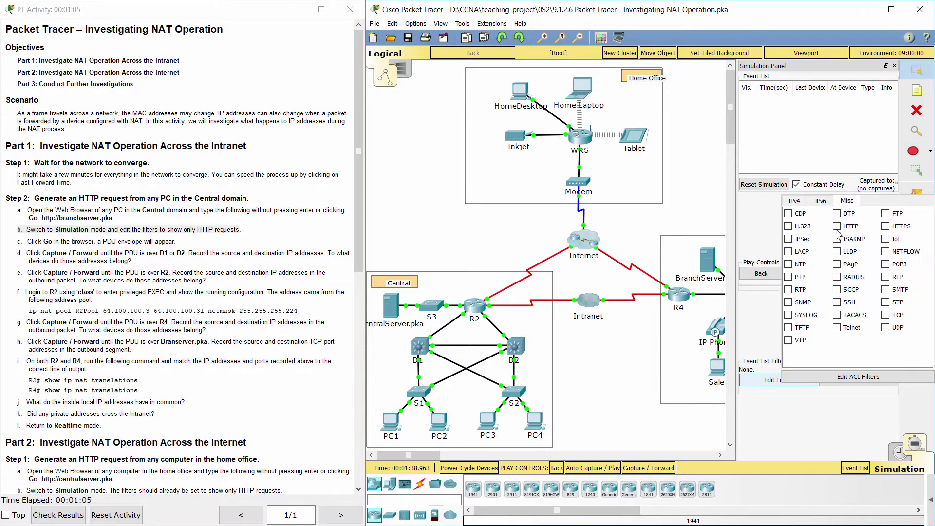
click(818, 404)
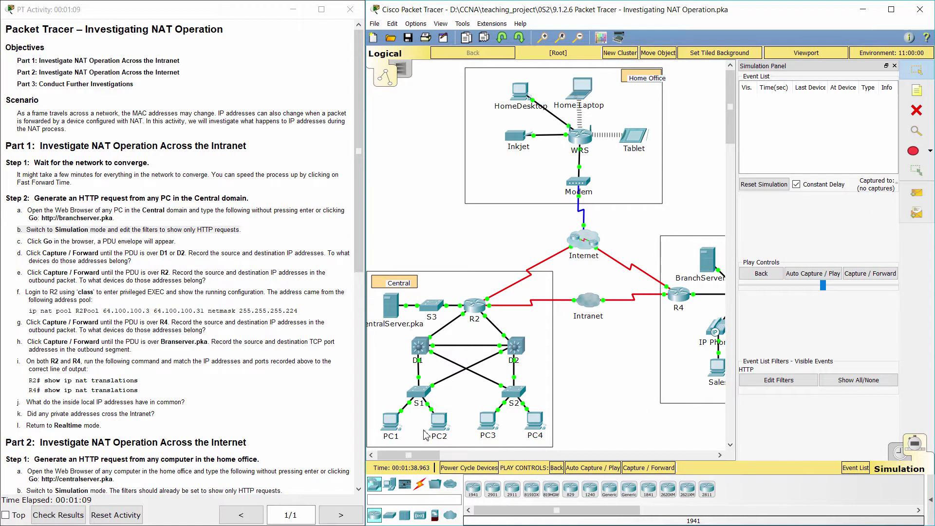
- Send PC2's request to branchserver.pka and capture the first HTTP events
click(437, 429)
click(597, 155)
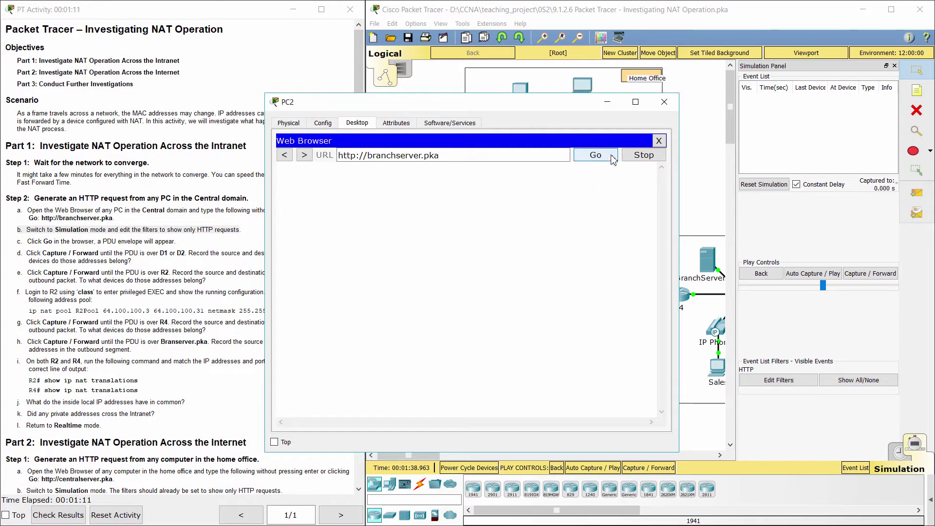
click(614, 102)
click(861, 277)
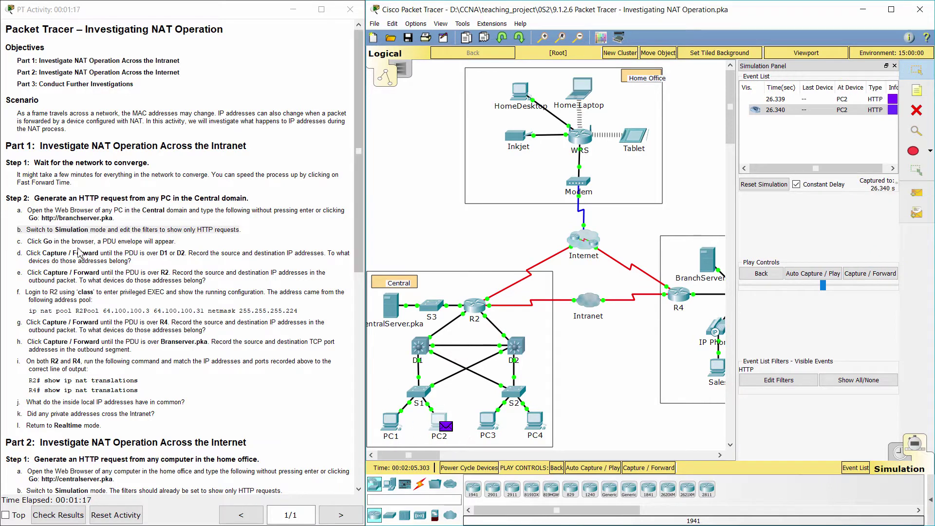
- Read instructions c and d about tracing the packet to D1
click(22, 243)
drag(21, 243, 179, 242)
click(203, 248)
drag(18, 257, 167, 258)
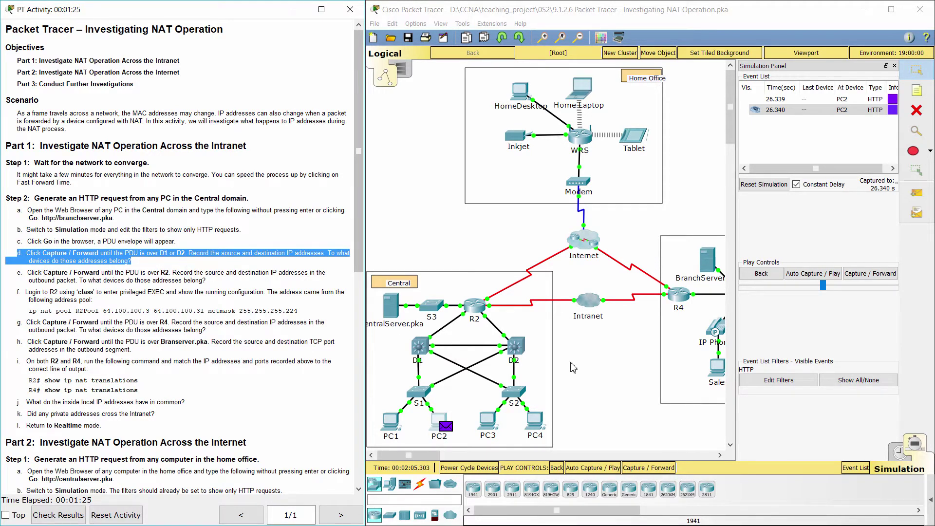
- Forward the PDU to D1 and view its outbound details: 10.2.0.6 to 64.100.200.1
click(871, 273)
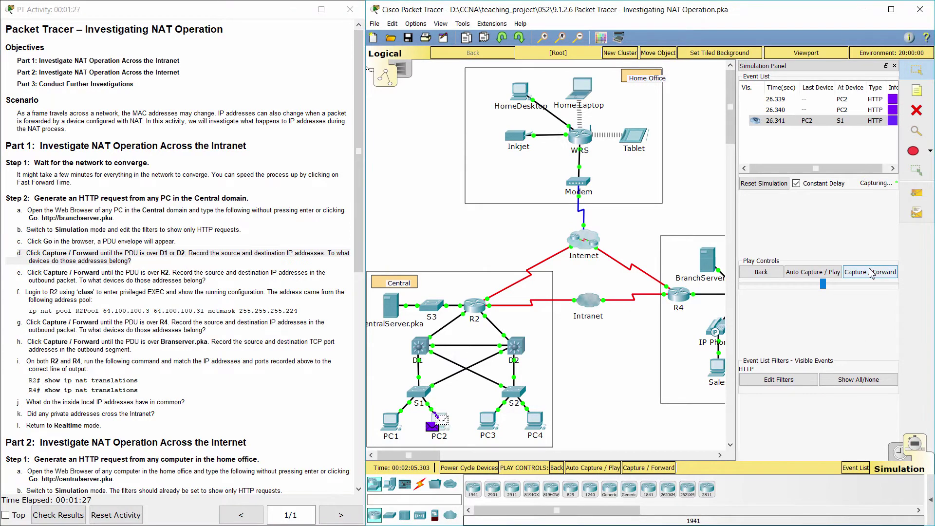
click(871, 274)
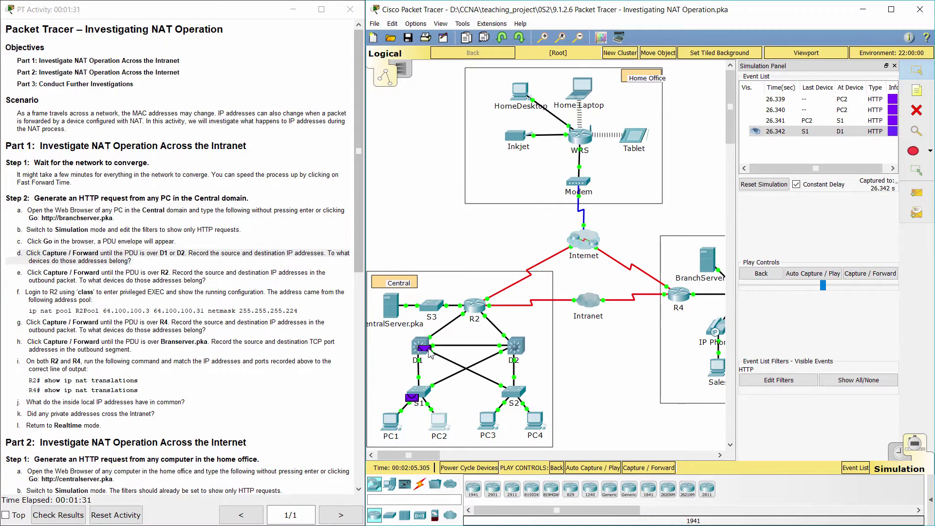
click(423, 349)
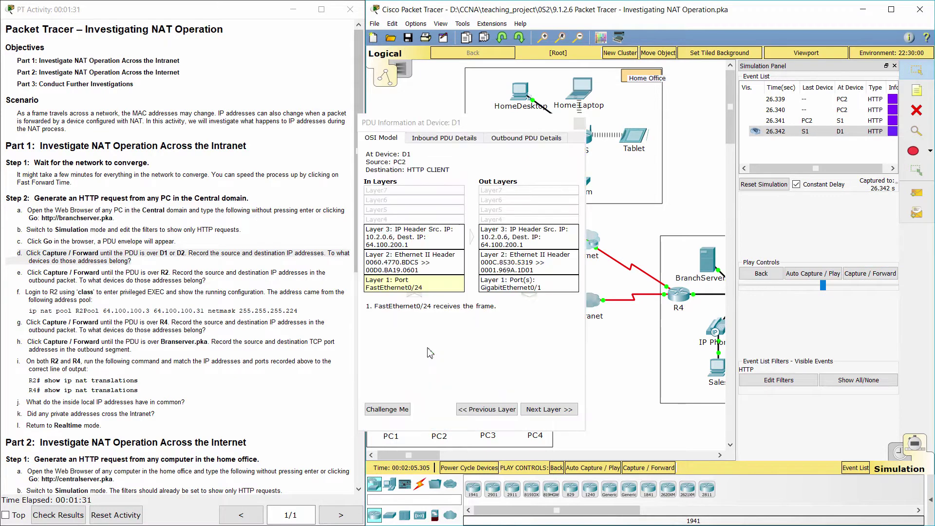
click(533, 141)
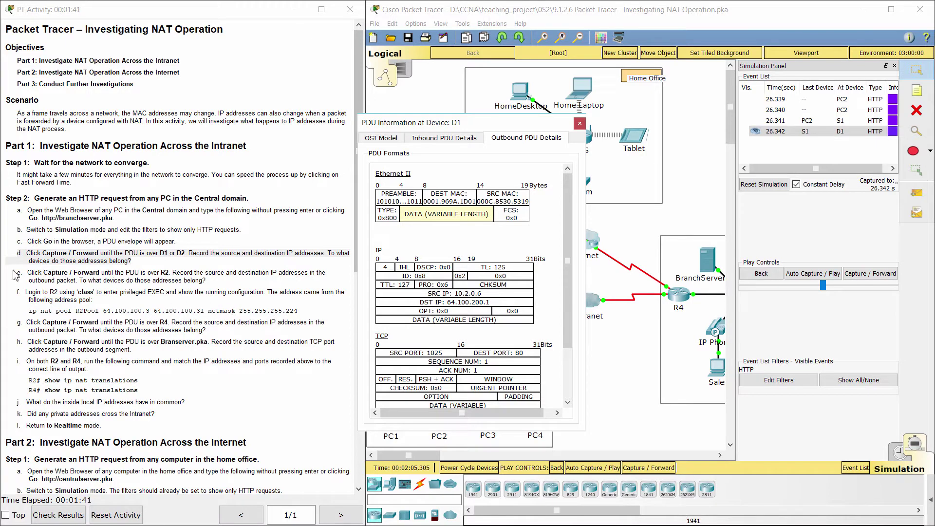
drag(18, 272, 210, 279)
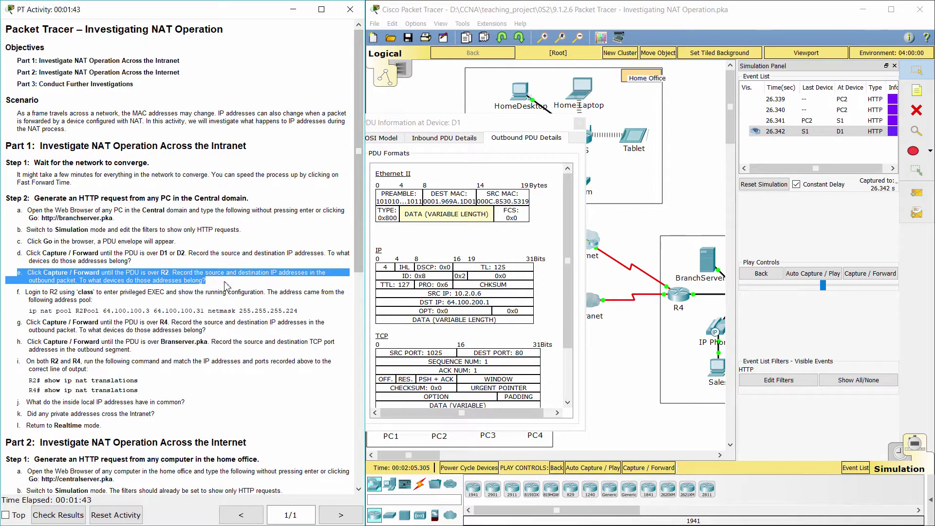
- Forward the PDU to R2 and view outbound headers: source 64.100.100.3, destination 64.100.200.1
click(579, 123)
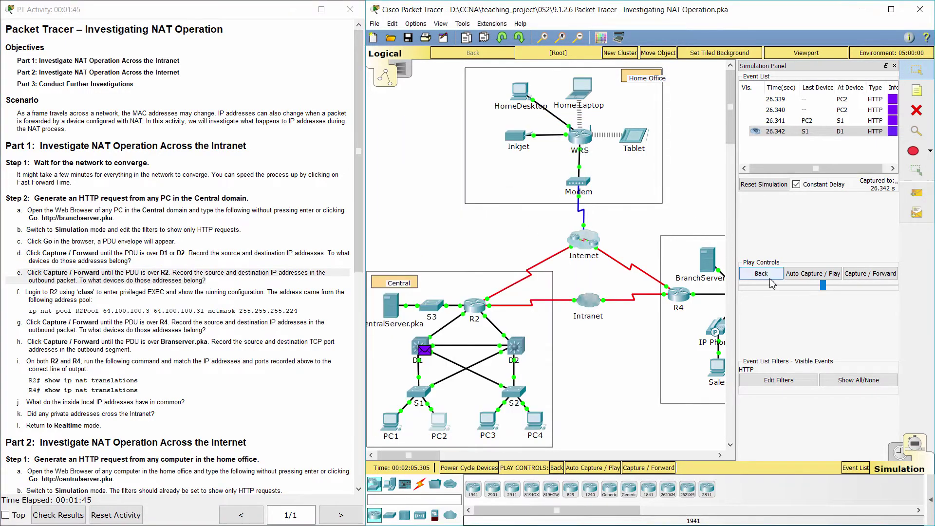
click(853, 275)
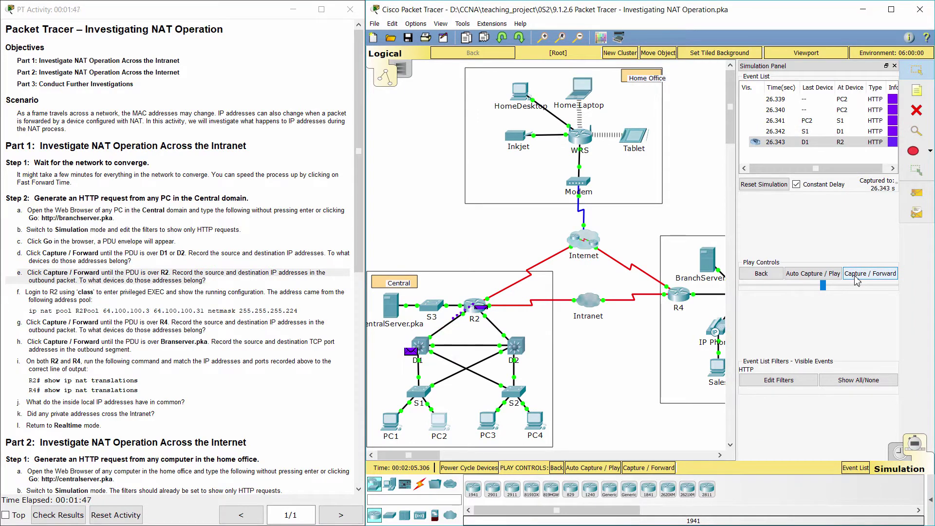
click(480, 308)
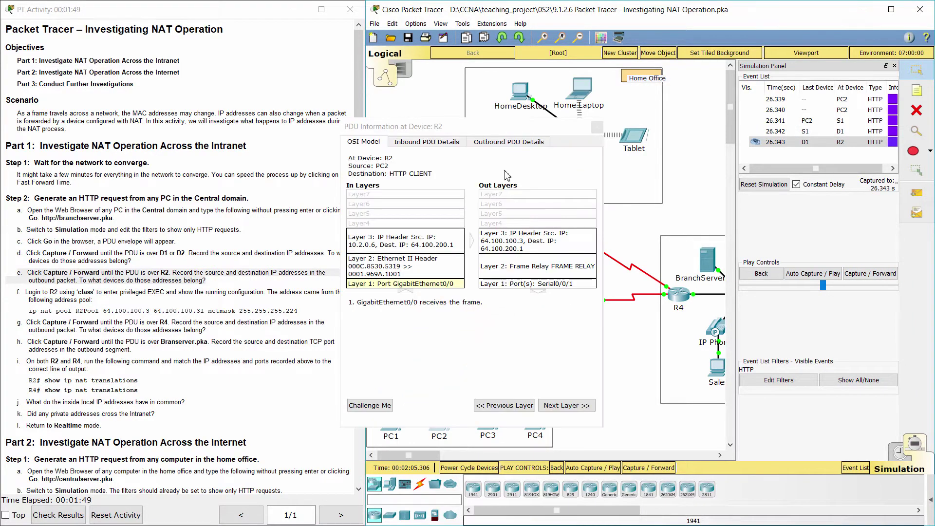
click(506, 144)
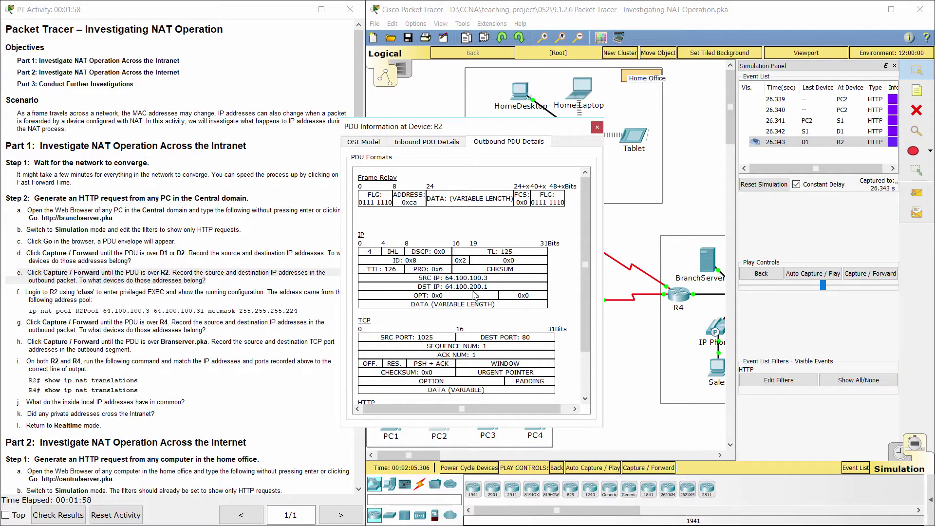
click(62, 302)
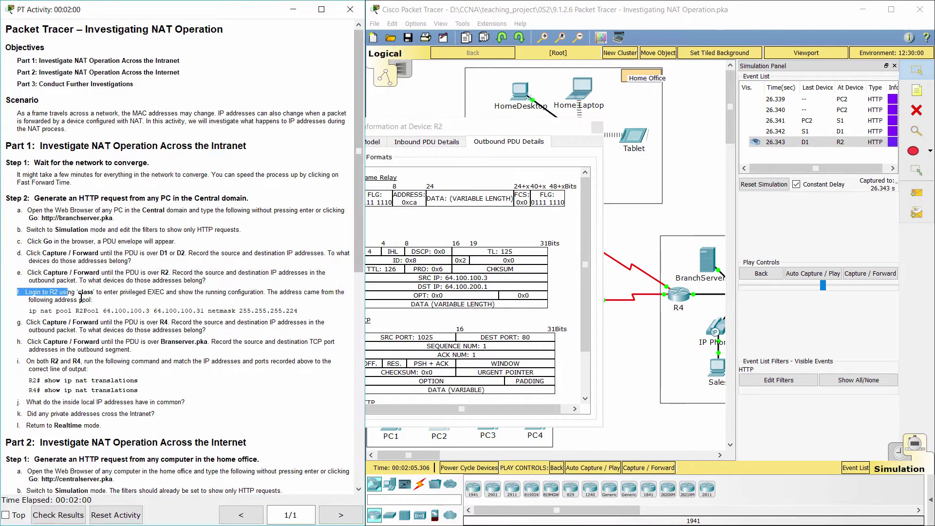
- Open R2's command line and enter privileged mode with the enable password
triple_click(63, 301)
click(597, 127)
click(591, 221)
click(421, 133)
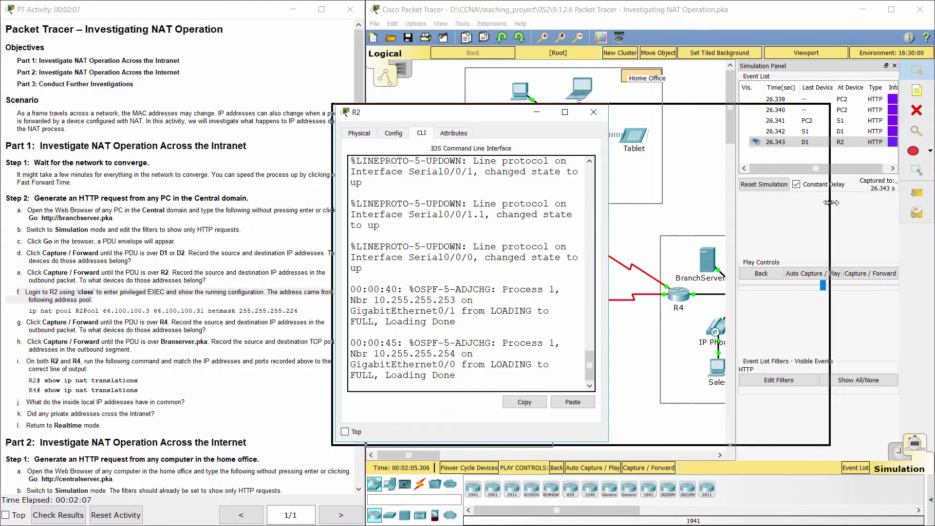
drag(608, 224, 845, 224)
key(Return)
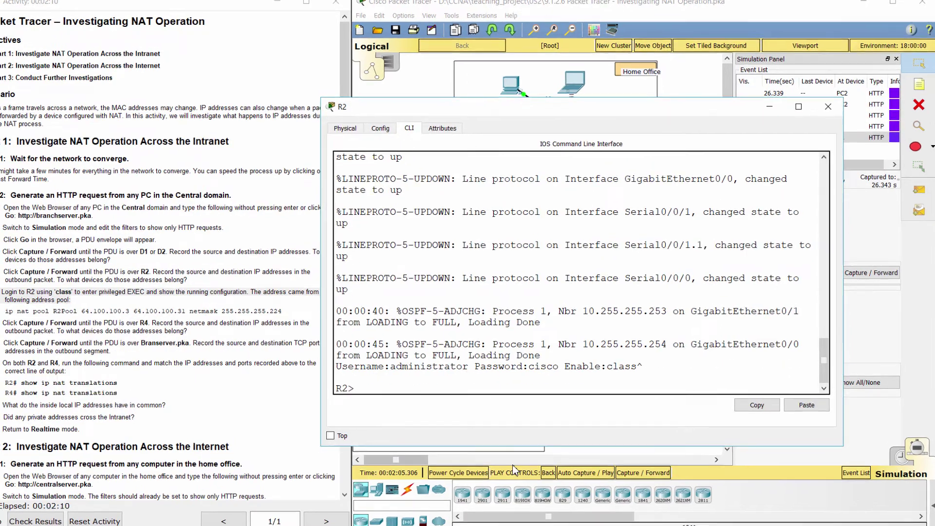
text(ena)
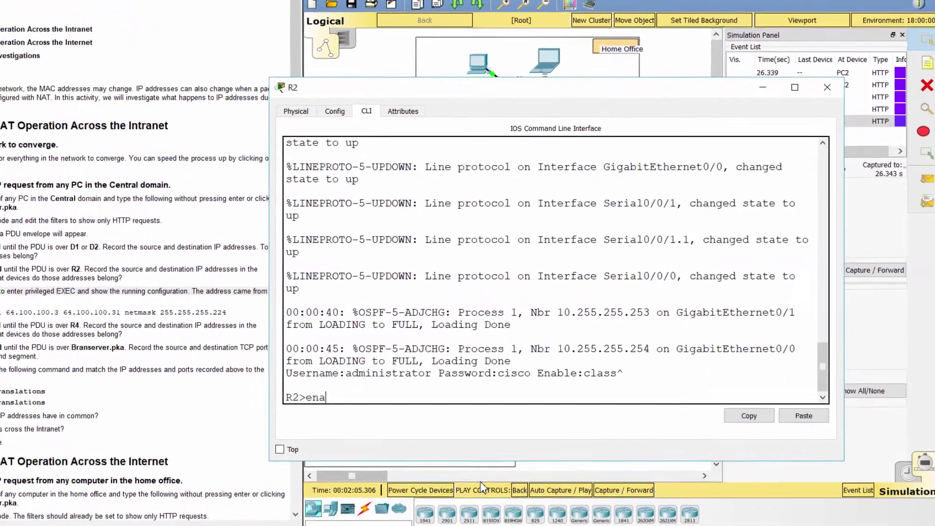
key(Return)
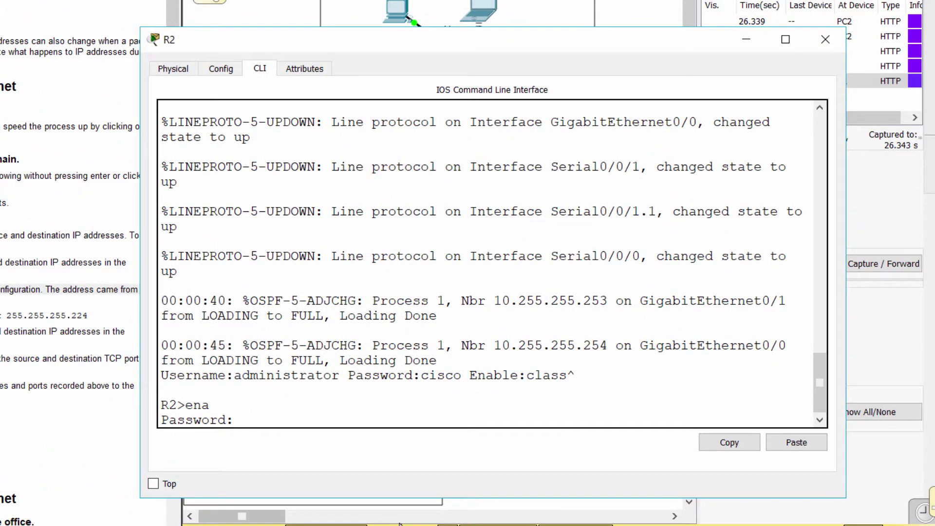
text(class)
key(Return)
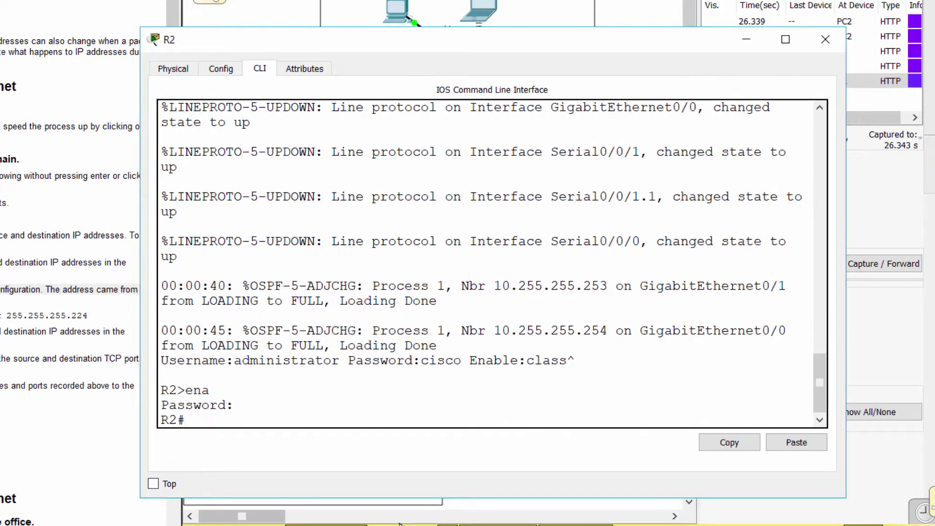
- Run show run and page to the ip nat pool R2Pool 64.100.100.3–64.100.100.31 line
text(show run)
key(Return)
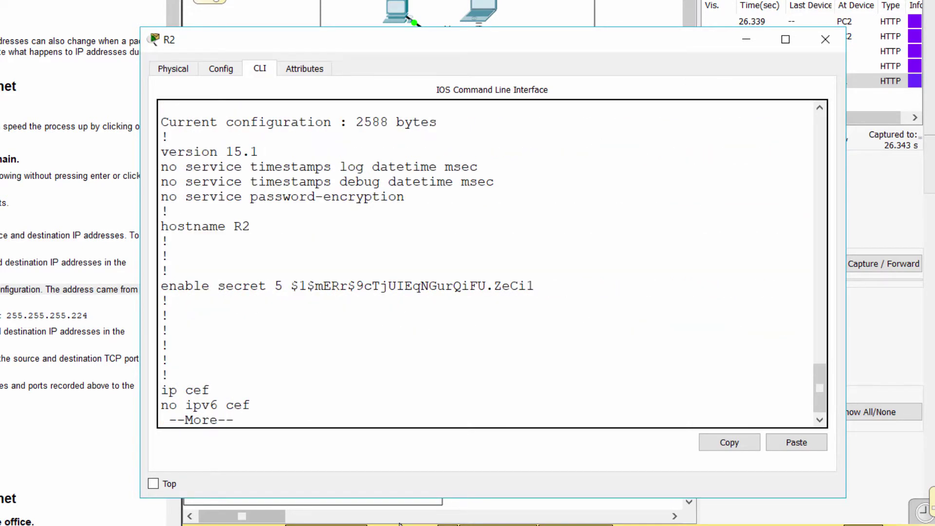
key(space)
key(space)
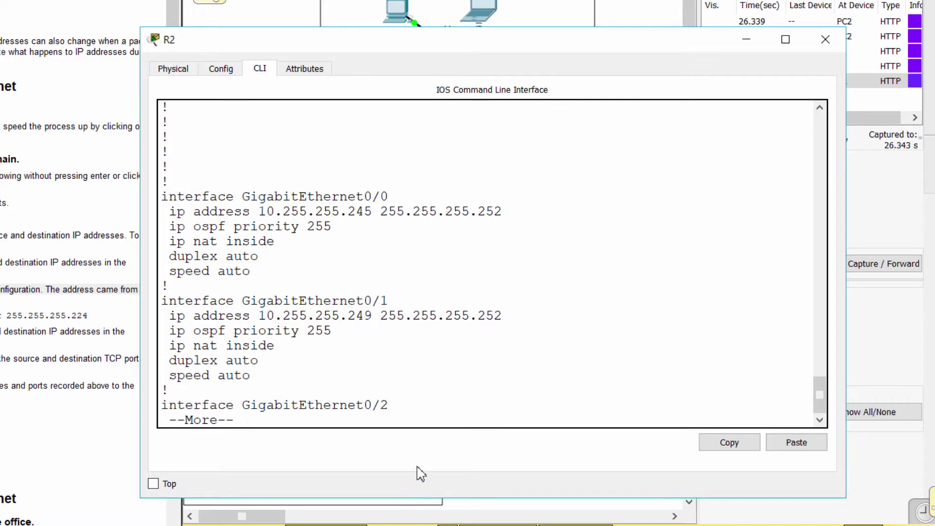
key(space)
key(space)
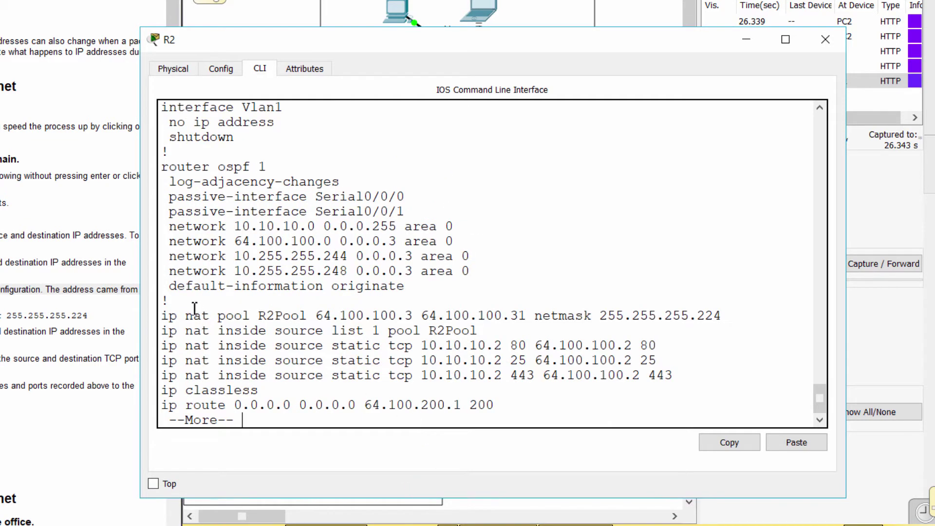
drag(162, 316, 738, 312)
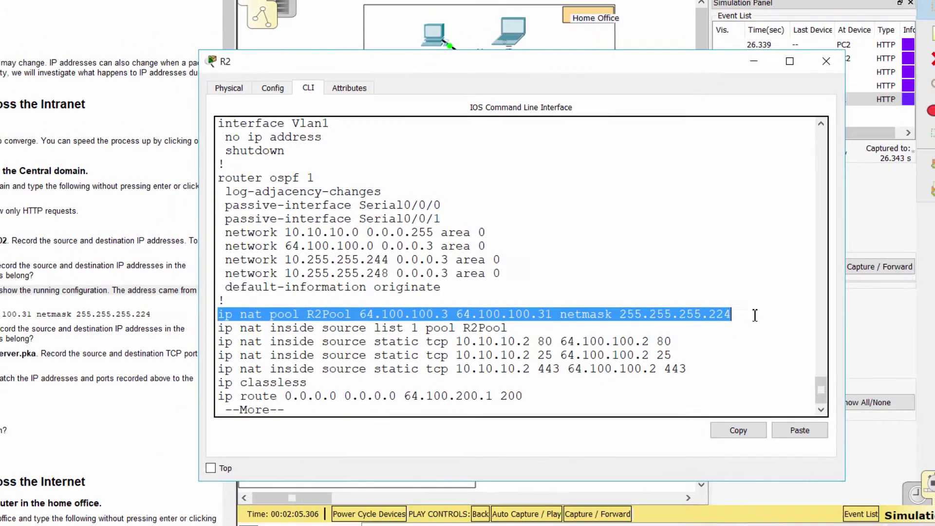
- Forward the PDU through the Intranet to R4; outbound shows 64.100.100.3 to 172.16.0.3
click(738, 313)
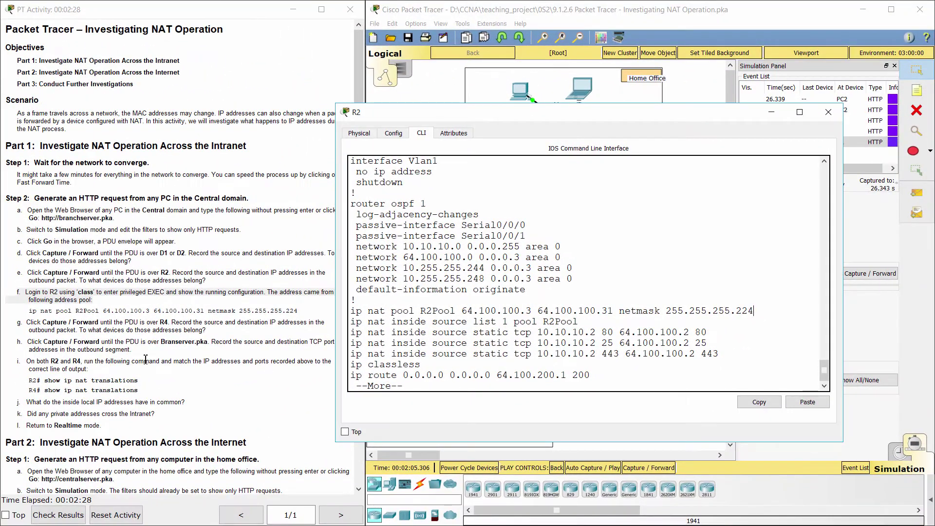
drag(13, 322, 221, 329)
click(771, 112)
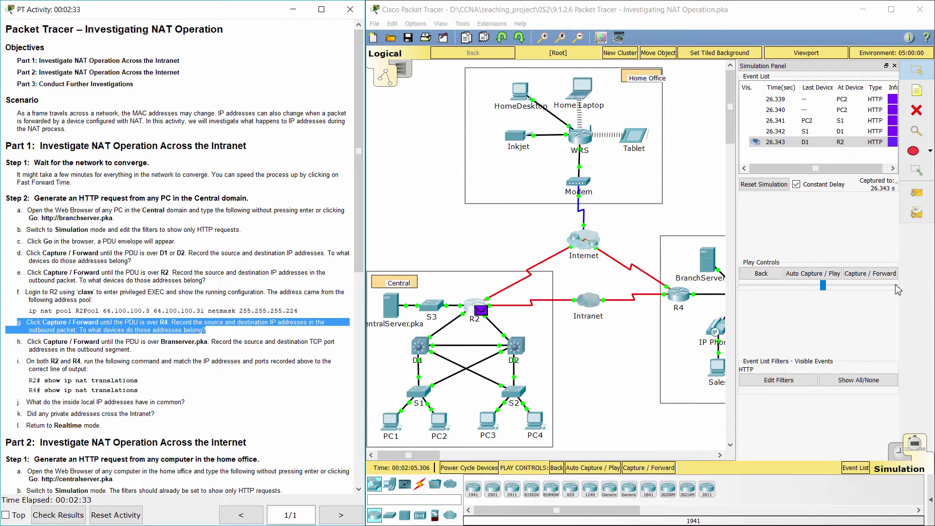
click(880, 274)
click(879, 274)
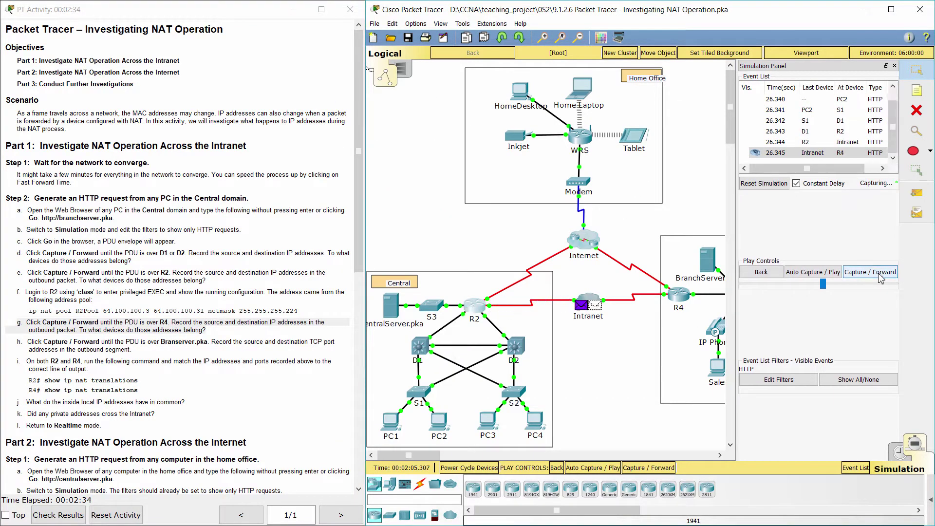
scroll(503, 308, right, 5)
click(527, 297)
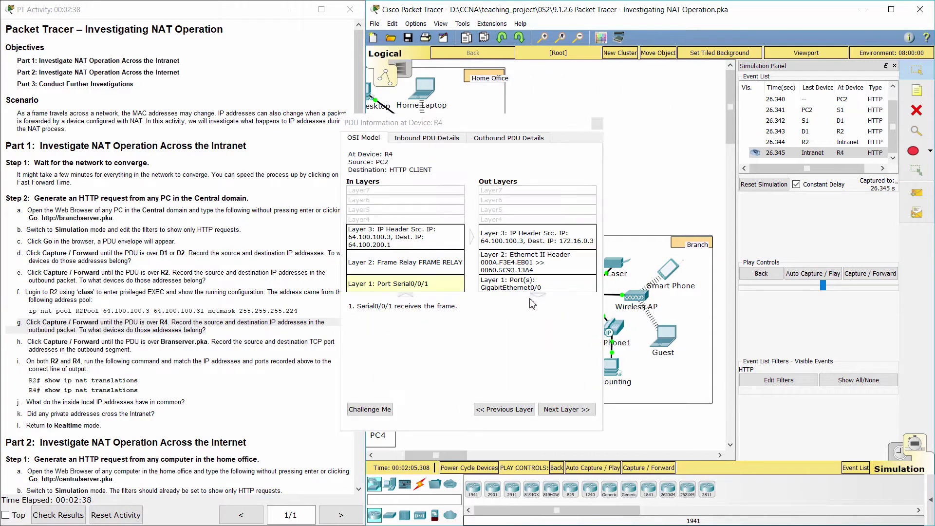
click(494, 139)
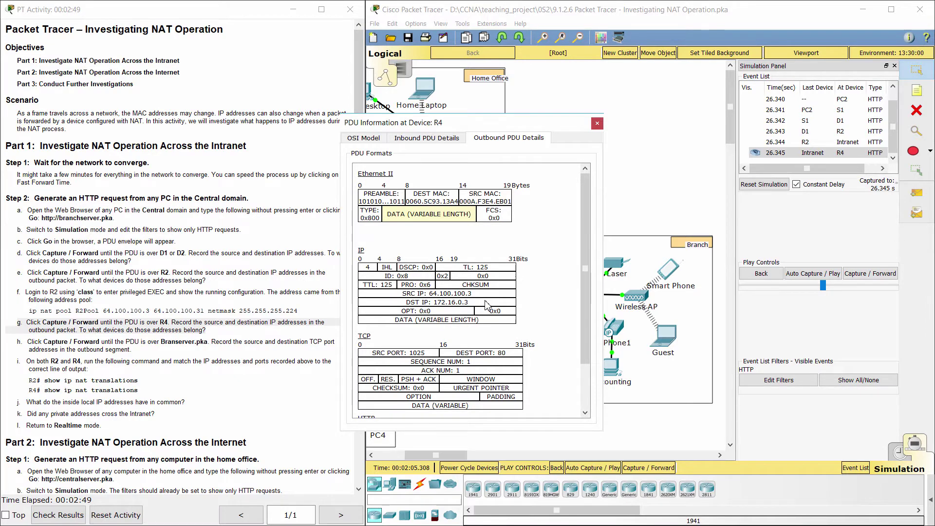
- Forward the PDU via S4 to BranchServer.pka and view inbound TCP ports 1025 to 80
click(597, 123)
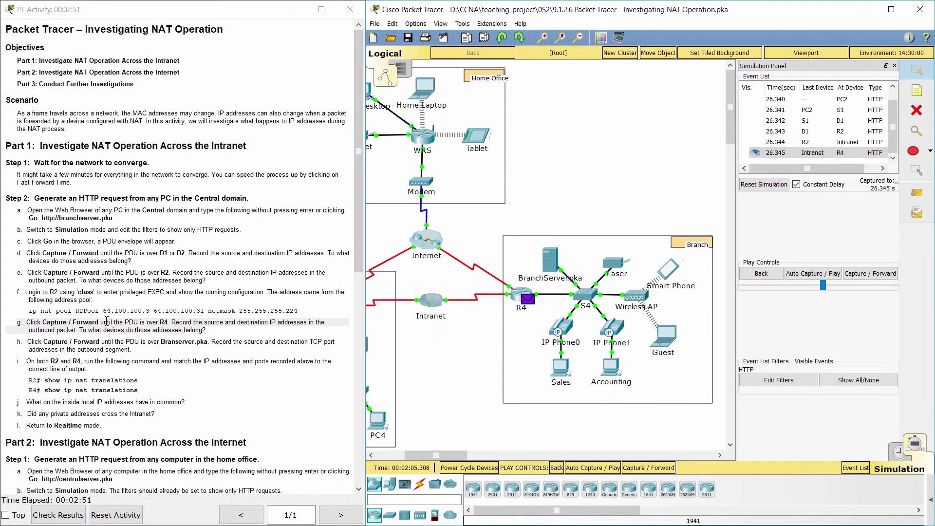
drag(18, 341, 134, 349)
click(877, 283)
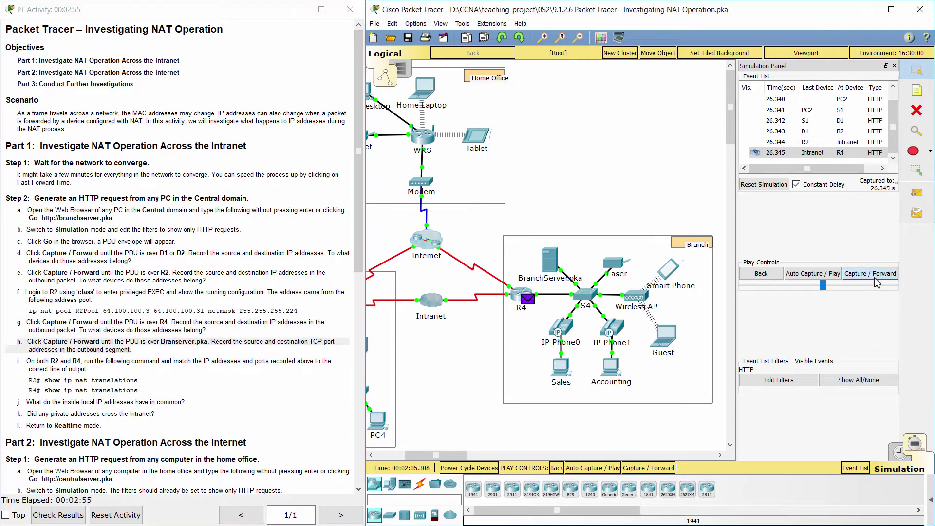
click(876, 282)
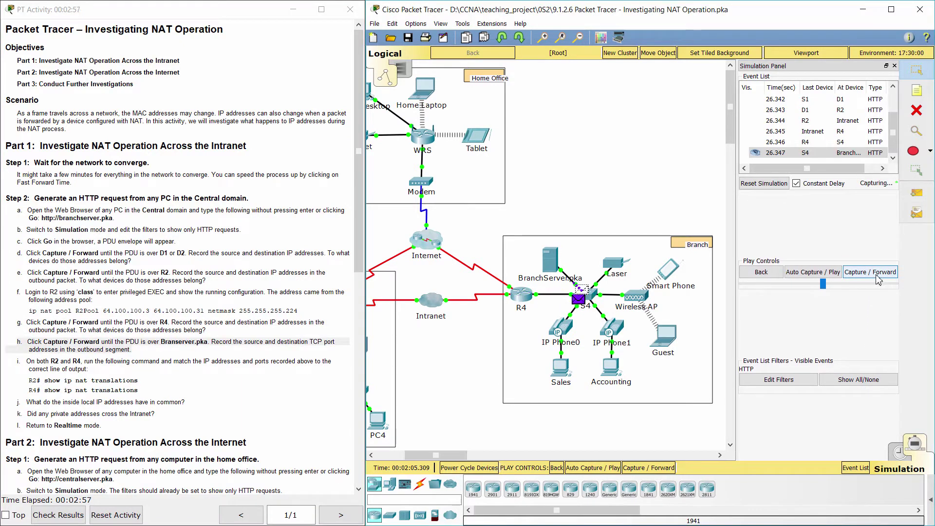
click(560, 269)
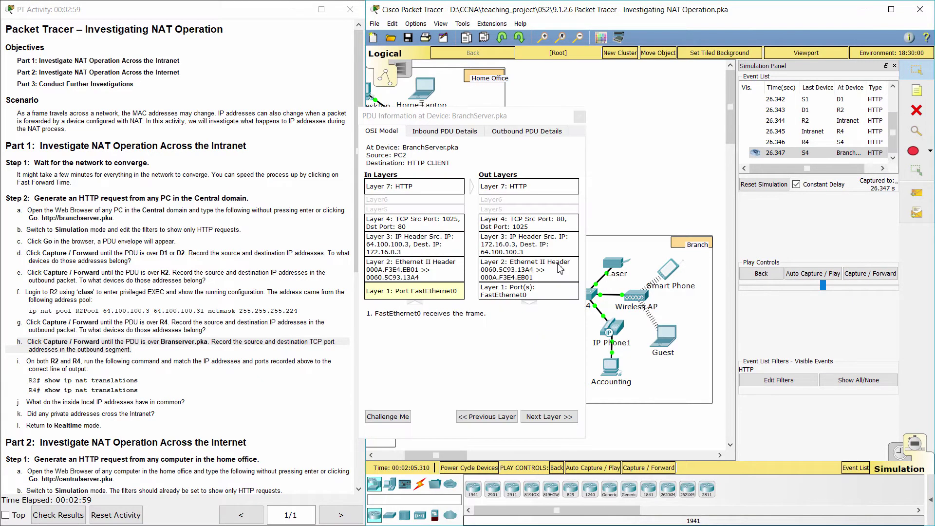
click(444, 131)
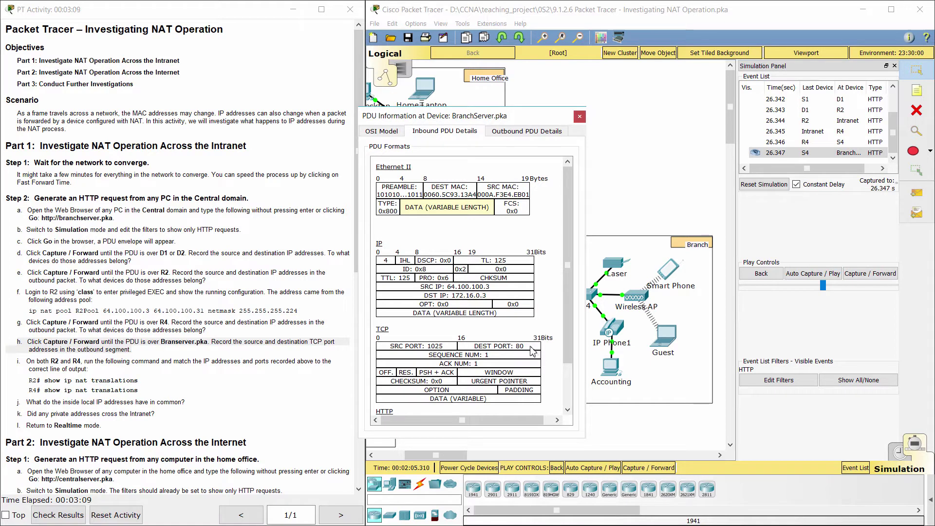
- Run show ip nat translations on R2, showing 10.2.0.6:1025 mapped to 64.100.100.3:1025
click(579, 117)
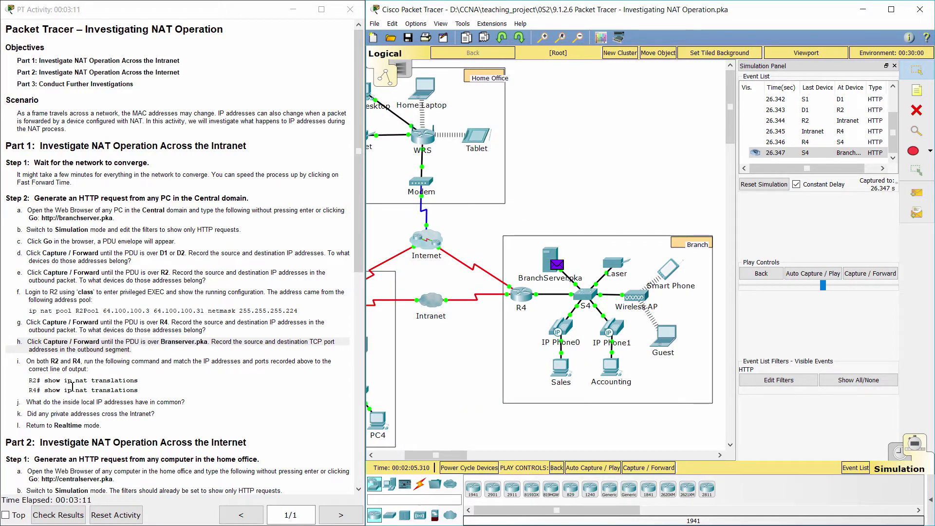
drag(18, 360, 106, 367)
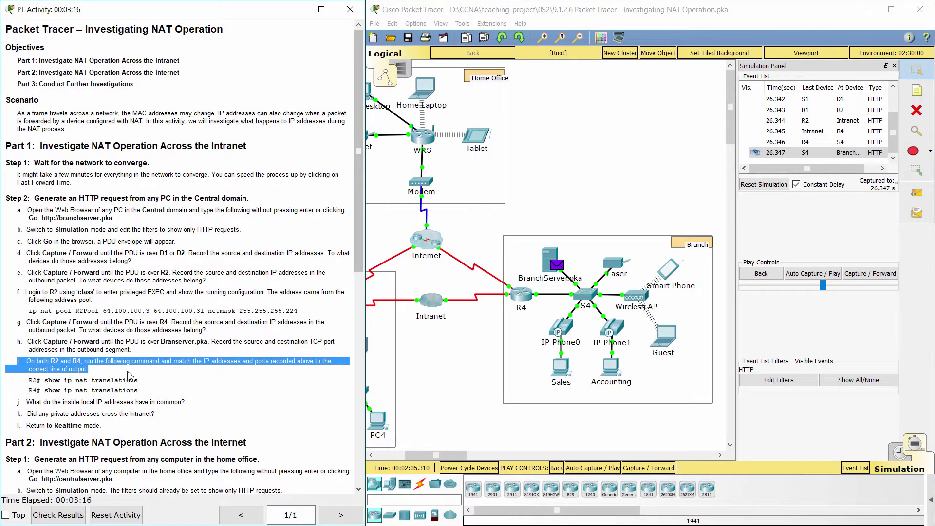
drag(436, 455, 417, 455)
click(422, 307)
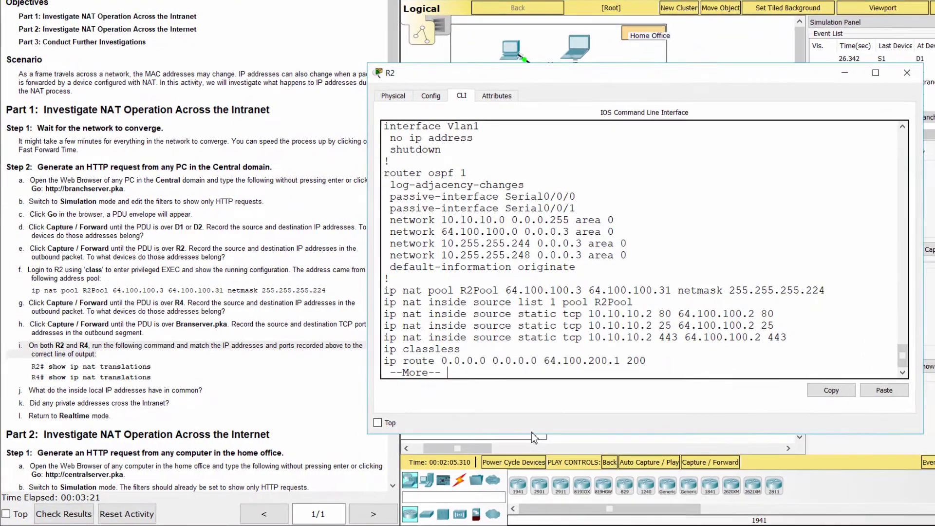
key(space)
key(space)
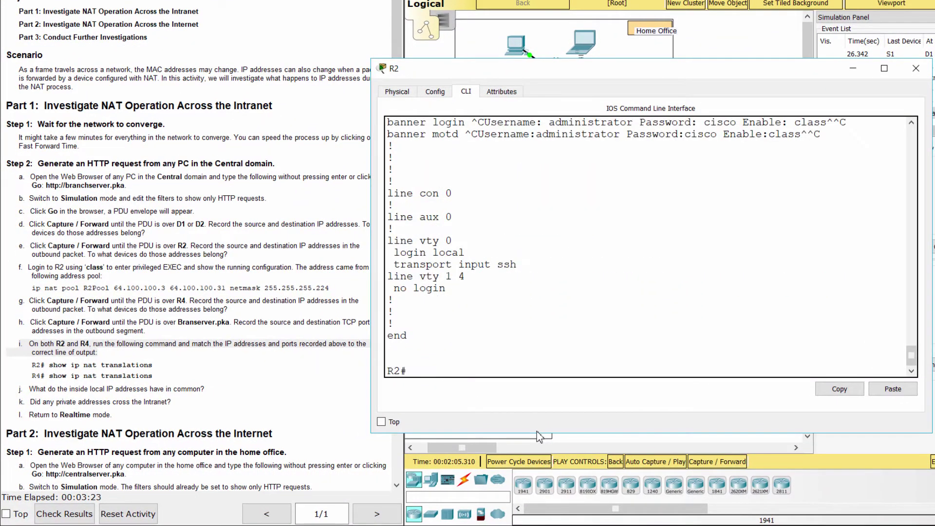
text(show ip nat translations)
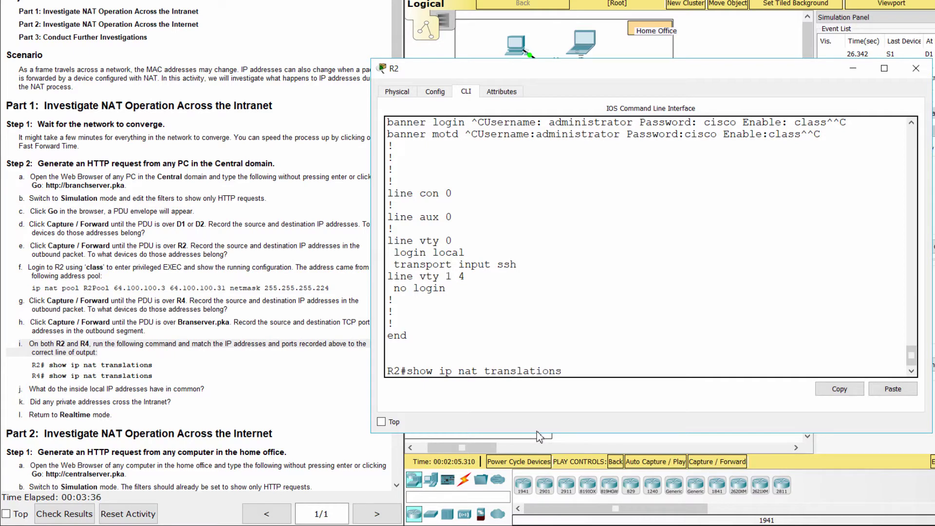
key(Return)
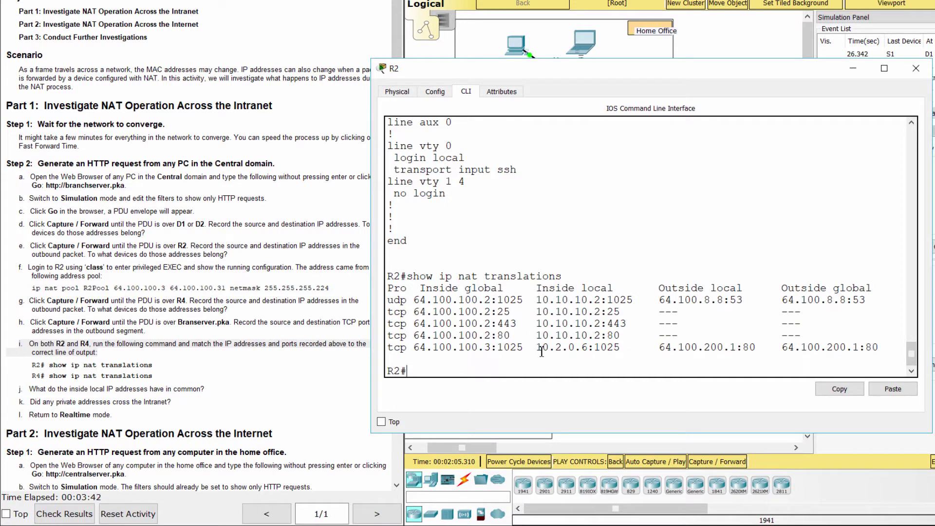
- On R4's CLI, enable with the password and list NAT translations mapping 64.100.200.1:80 to 172.16.0.3:80
click(750, 53)
click(703, 272)
click(624, 74)
click(466, 97)
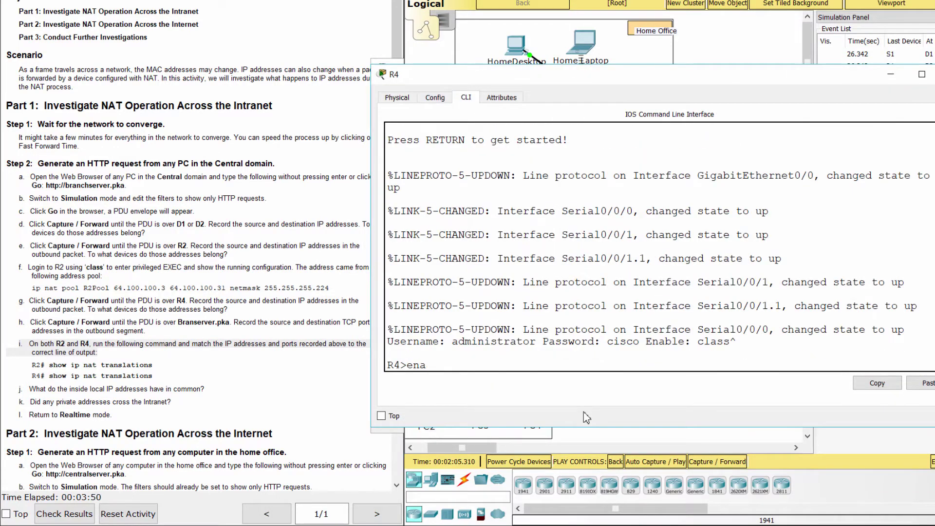
text(ena)
key(Return)
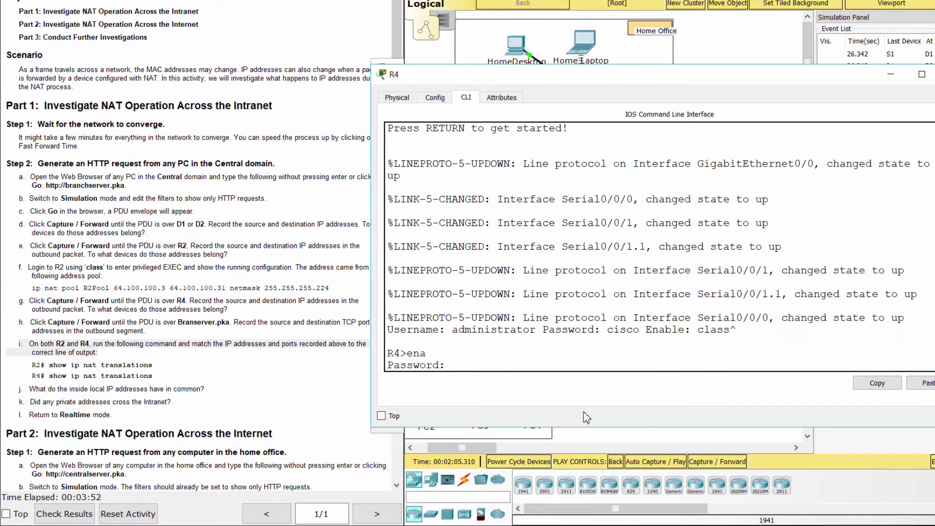
text(class)
key(Return)
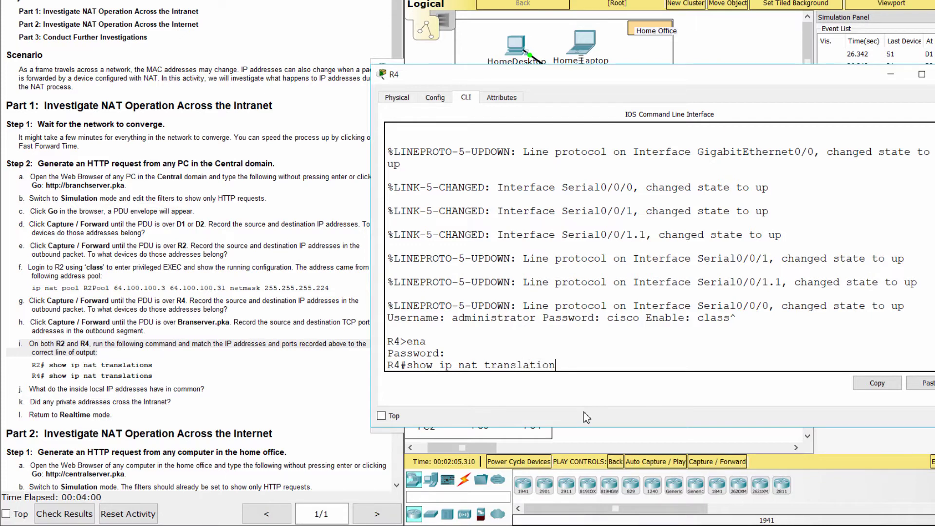
key(Return)
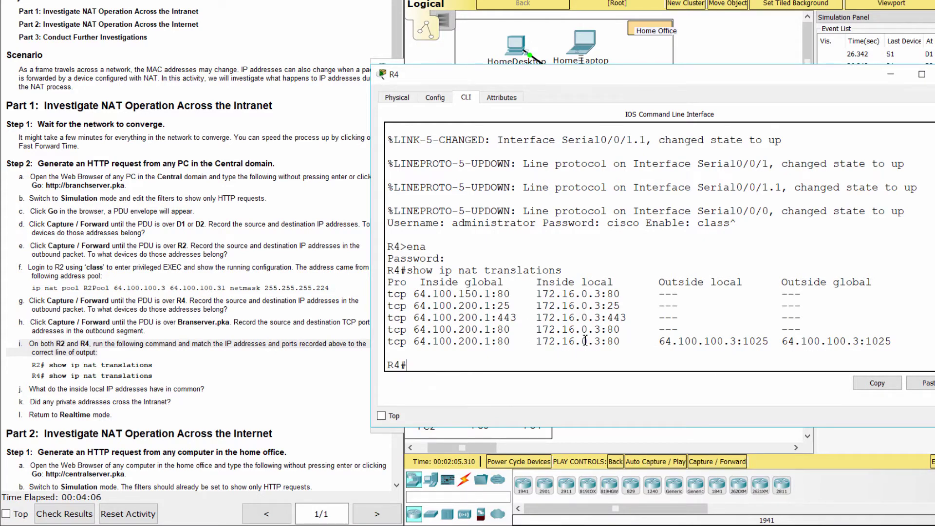
click(205, 392)
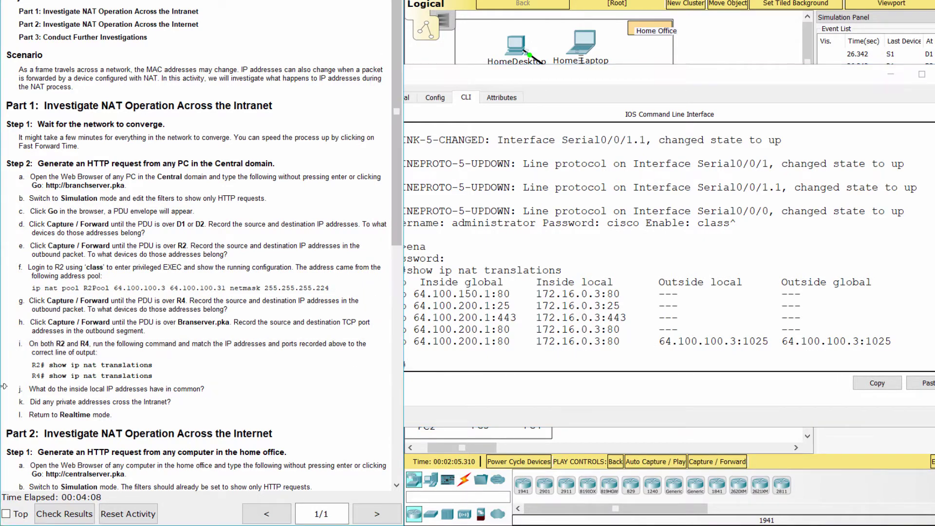
drag(18, 389, 213, 385)
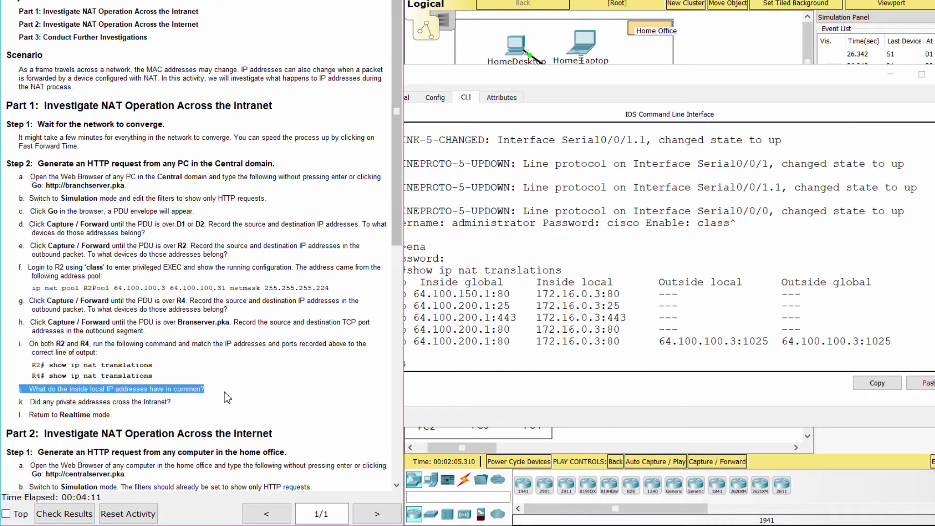
click(111, 408)
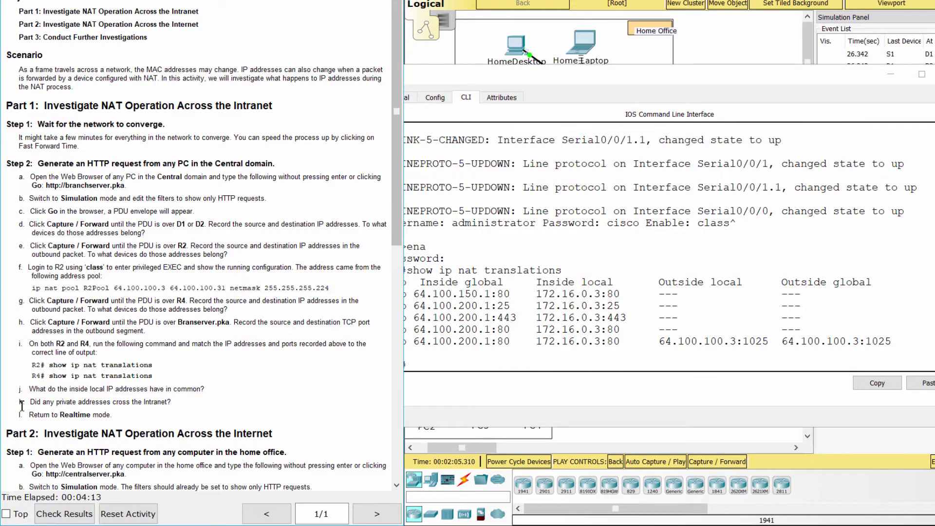
drag(22, 405, 187, 397)
scroll(187, 398, down, 3)
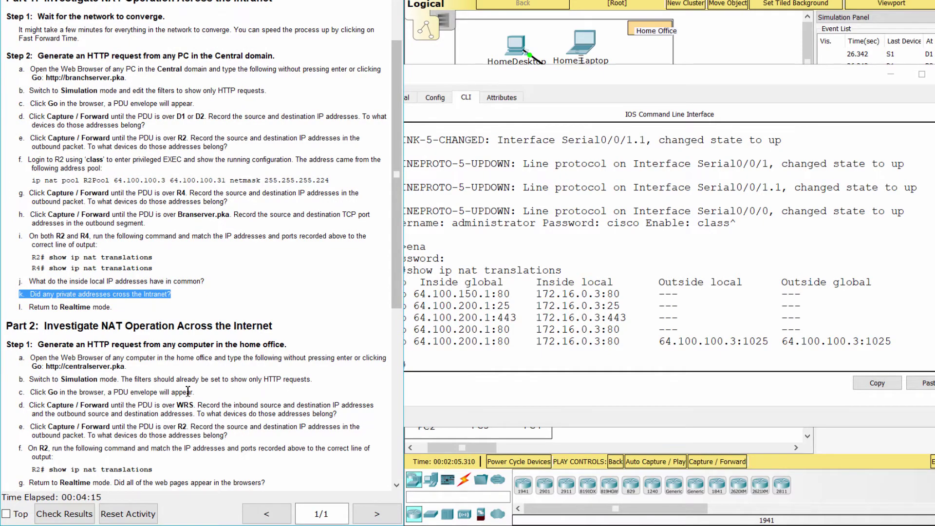
click(238, 310)
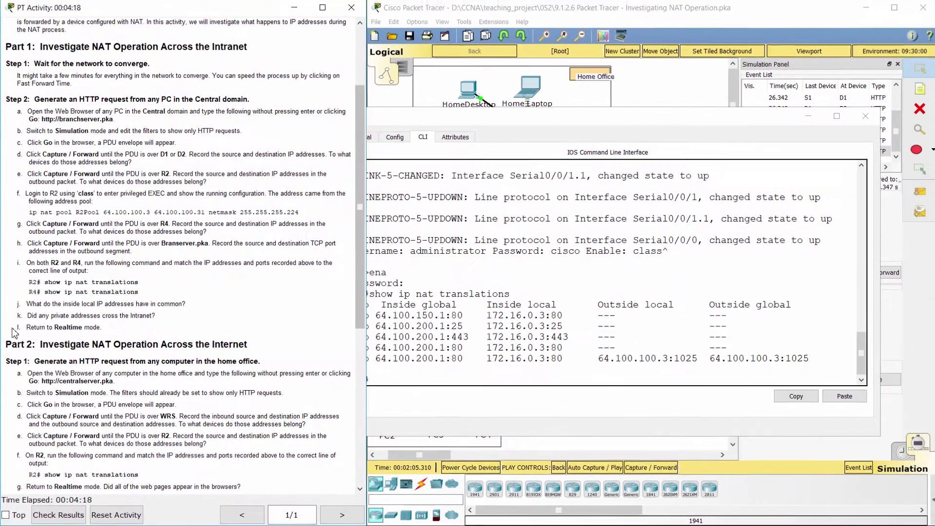
drag(14, 329, 100, 329)
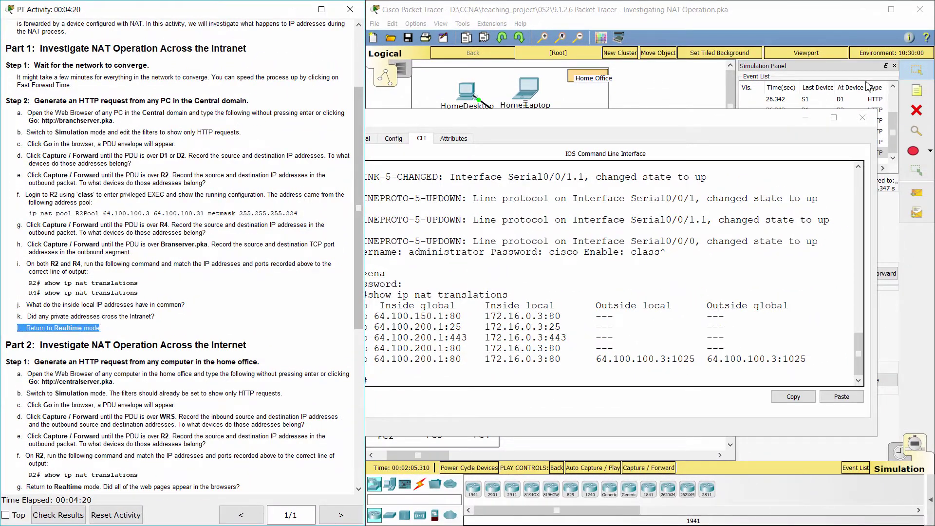
- Close R4's window and switch the network back to Realtime mode
click(807, 116)
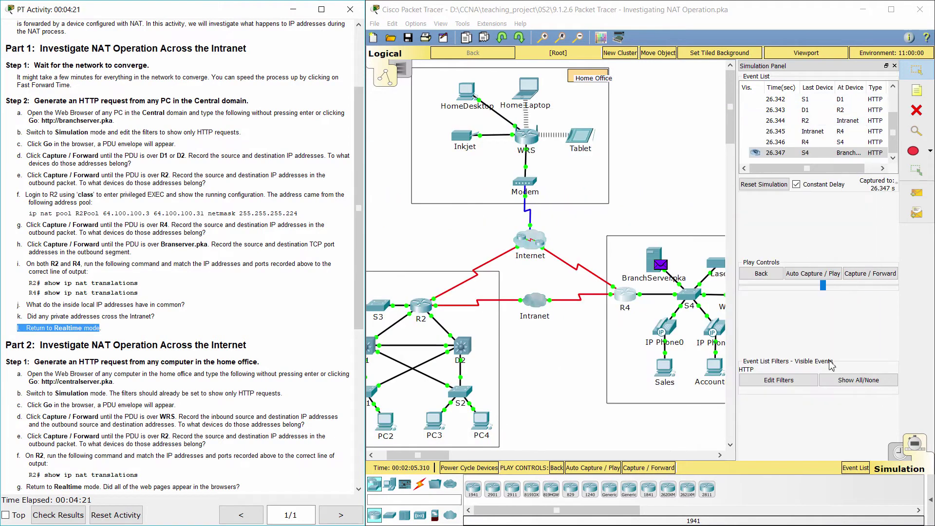
click(899, 453)
scroll(118, 341, down, 5)
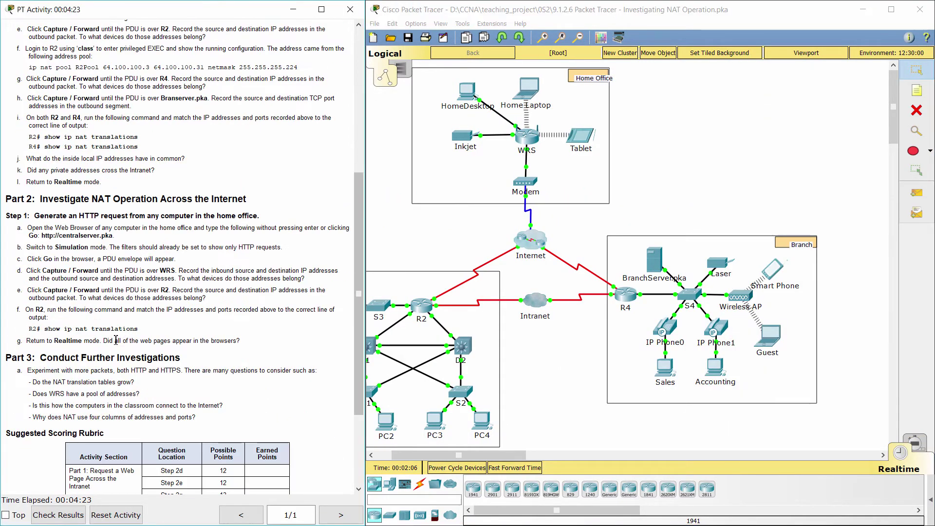
drag(7, 204, 287, 205)
click(264, 212)
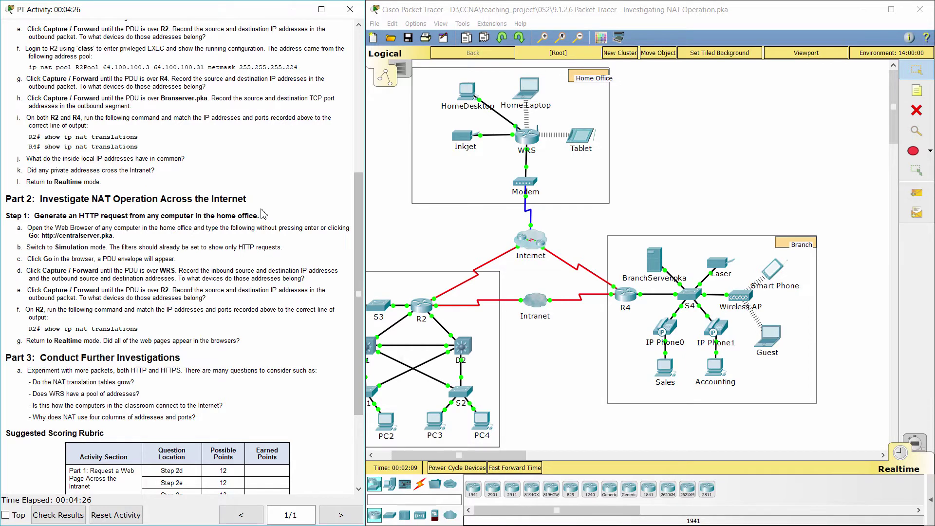
drag(9, 219, 262, 209)
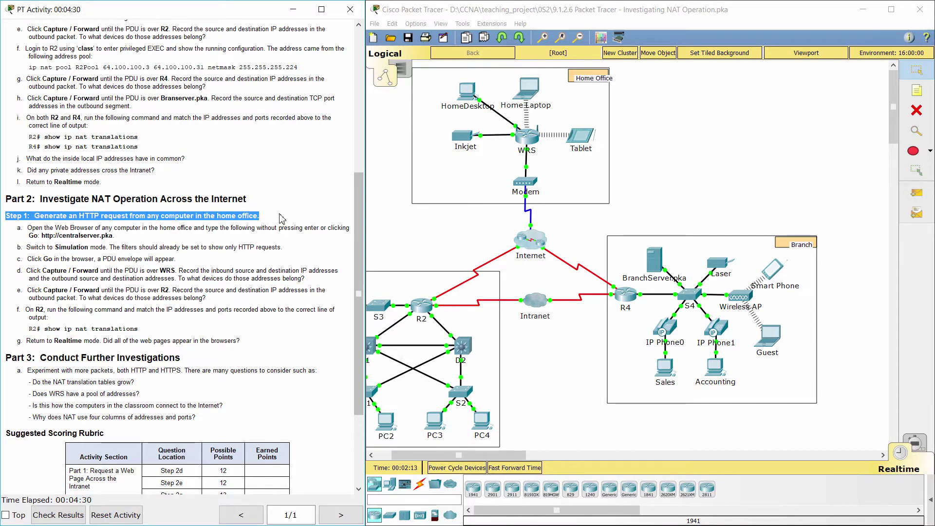
click(282, 219)
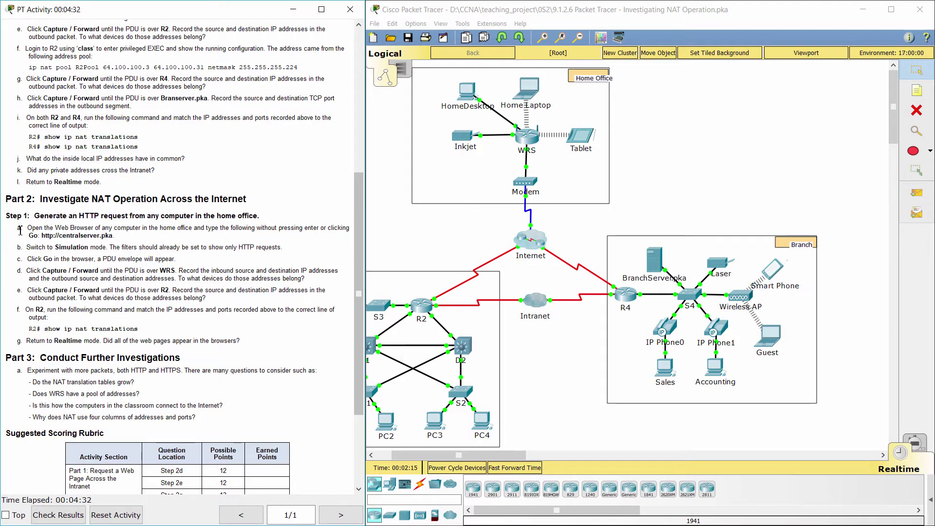
drag(22, 230, 123, 238)
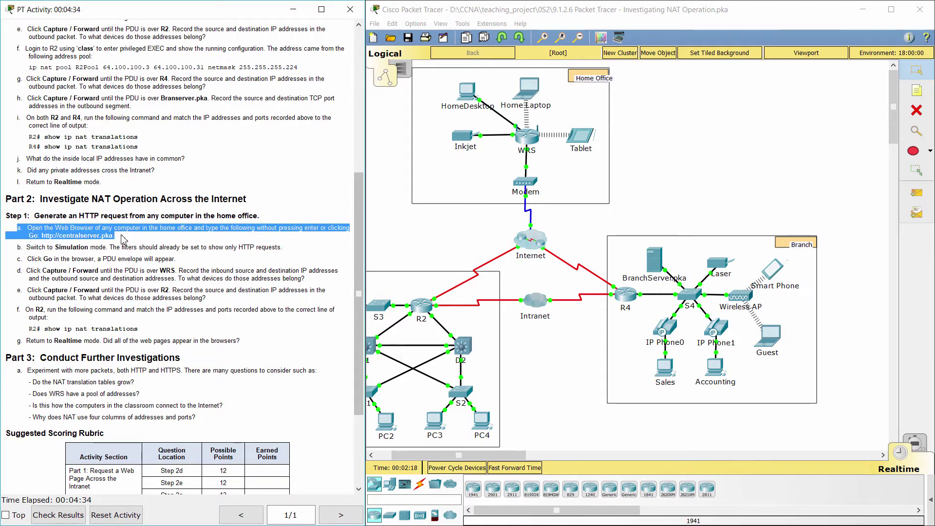
drag(42, 236, 114, 236)
key(ctrl+c)
click(412, 211)
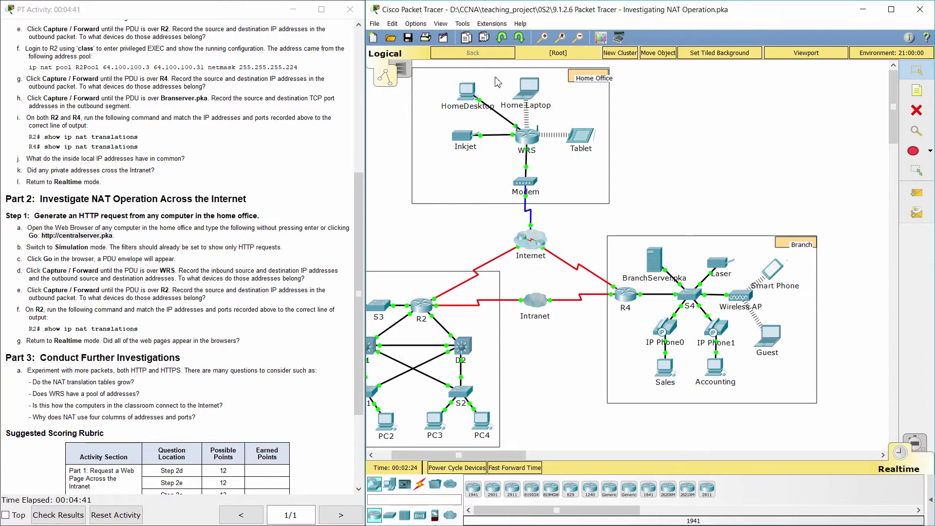
click(472, 89)
click(356, 125)
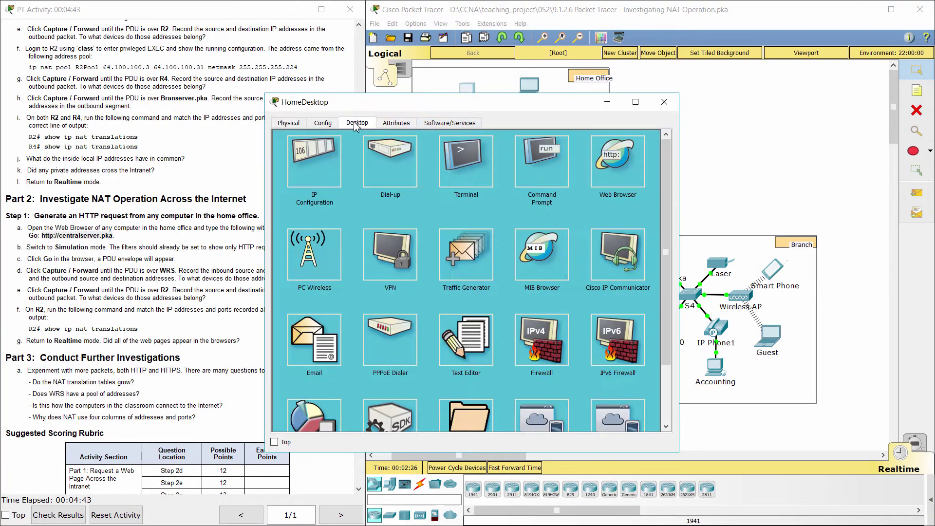
click(618, 161)
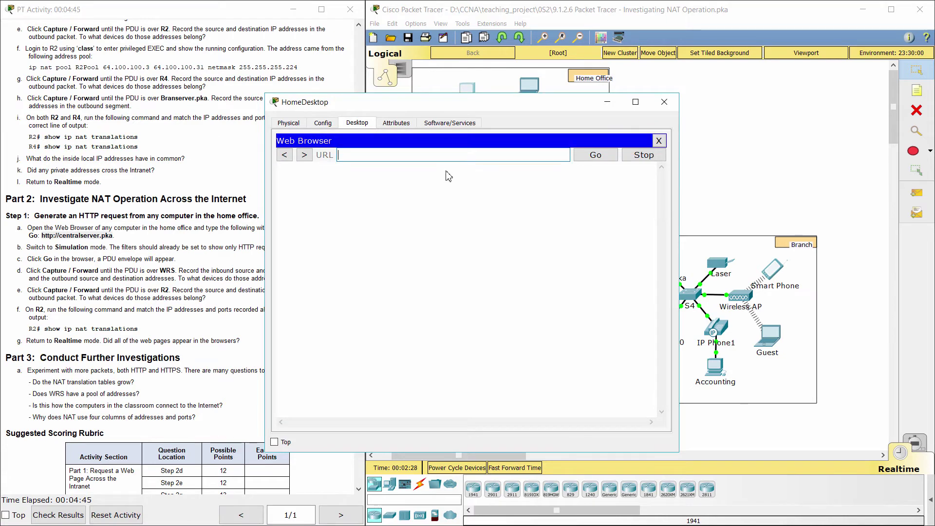
key(ctrl+v)
key(ctrl+a)
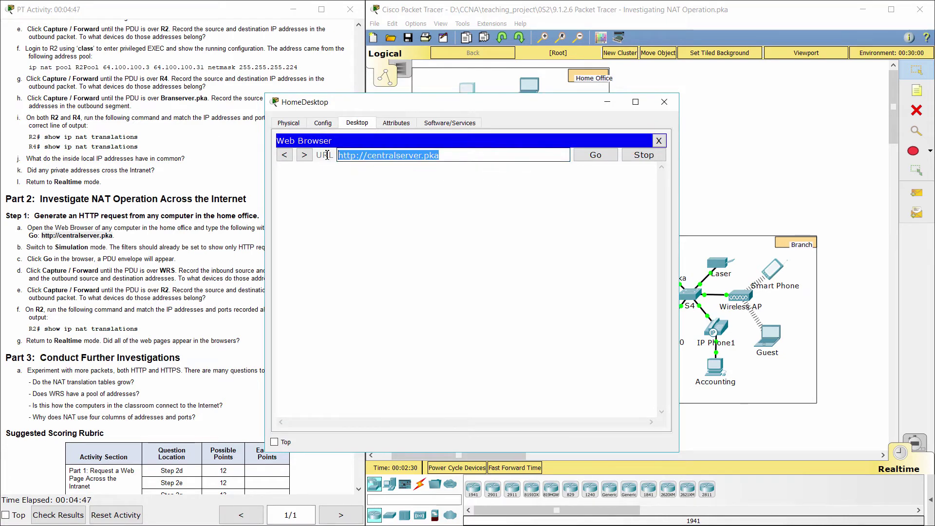
click(499, 209)
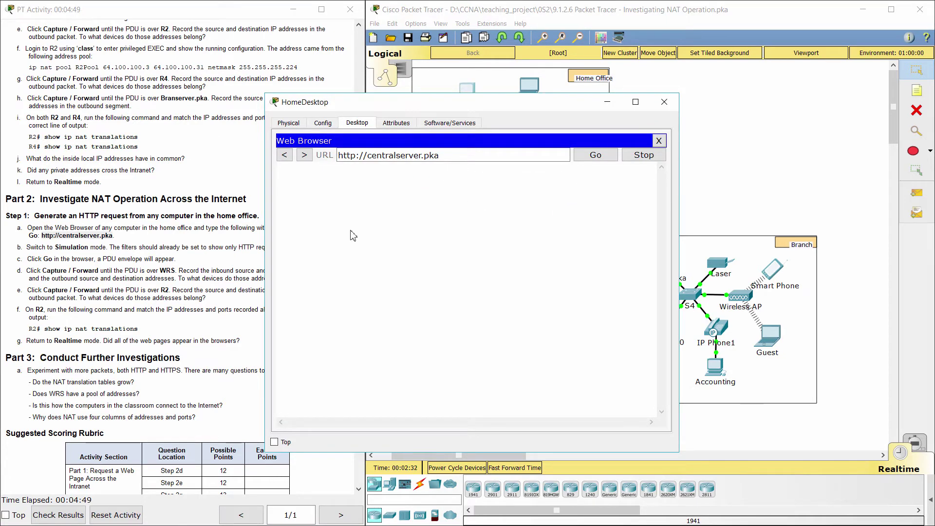
drag(19, 247, 294, 243)
- Switch the network to Simulation mode and mark the instruction step about sending the request
click(915, 440)
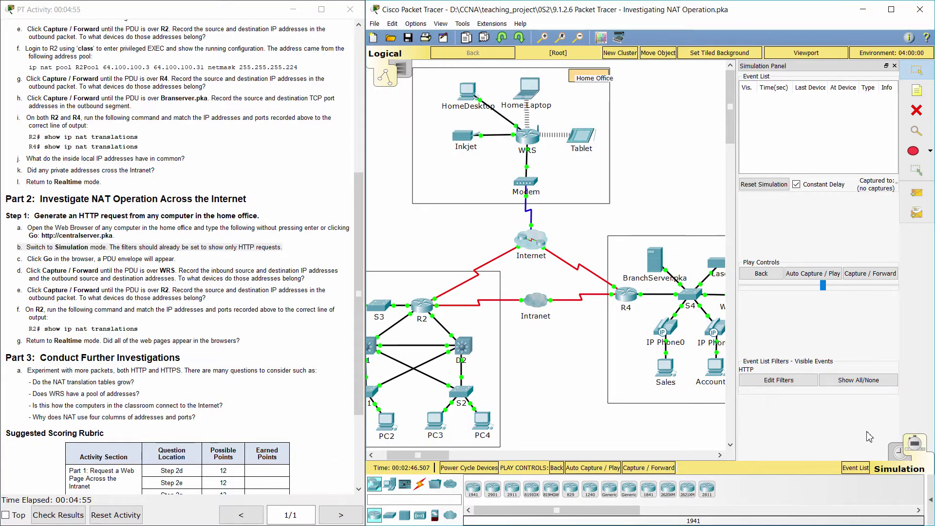
click(18, 264)
drag(19, 264, 178, 260)
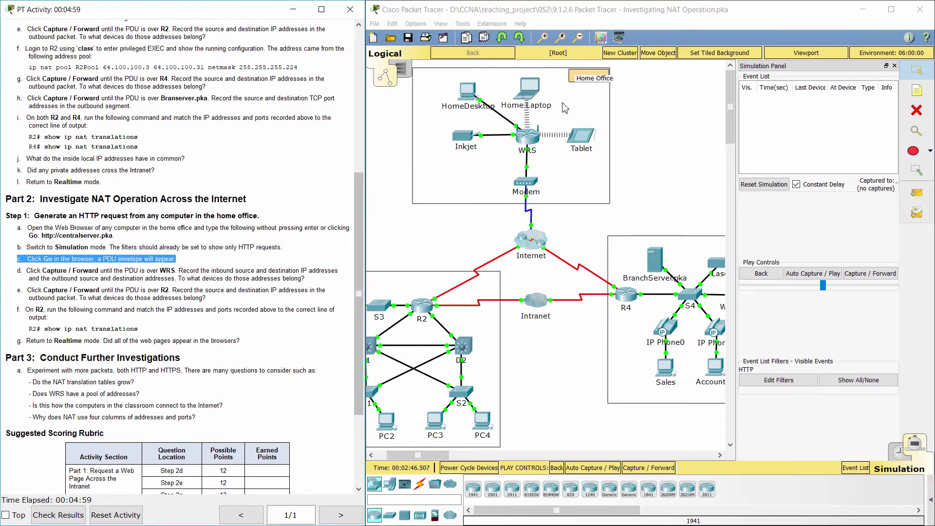
- Send HomeDesktop's request to centralserver.pka and step the HTTP PDU forward to WRS
click(467, 91)
click(594, 155)
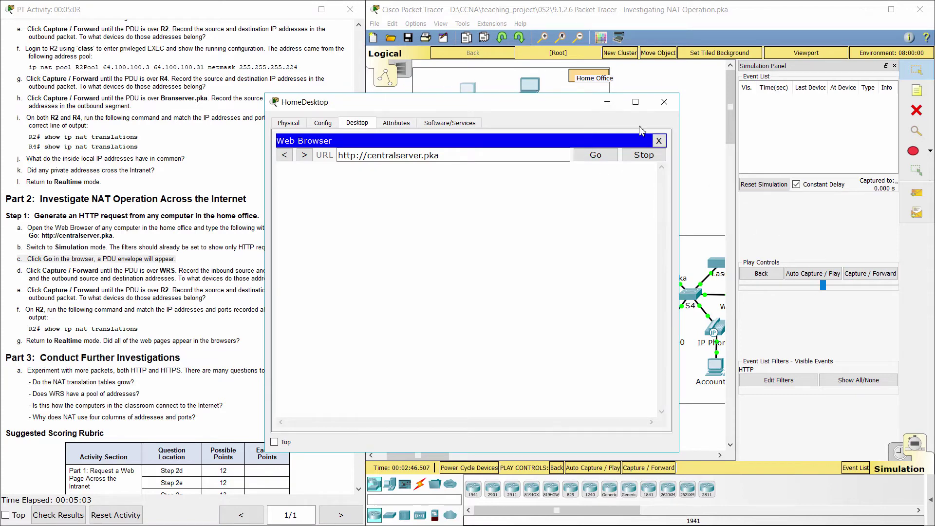
click(607, 102)
click(886, 274)
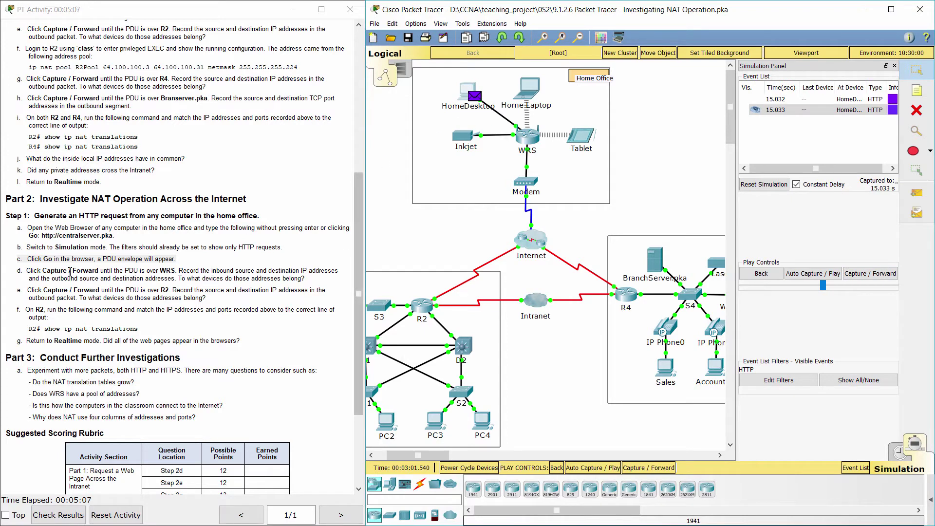
drag(21, 272, 304, 279)
click(869, 273)
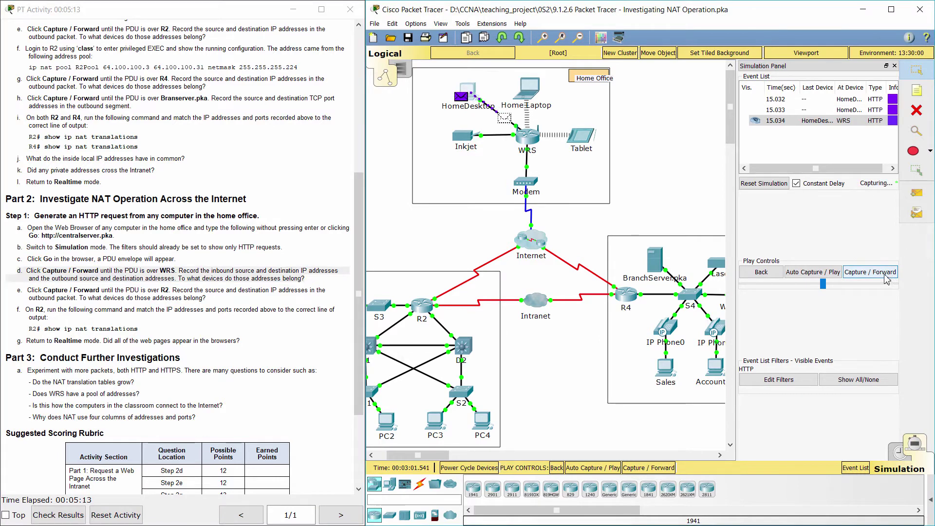
- Inspect the WRS PDU's inbound and outbound headers (source 64.104.223.2, destination 64.100.100.2), then close them
click(533, 139)
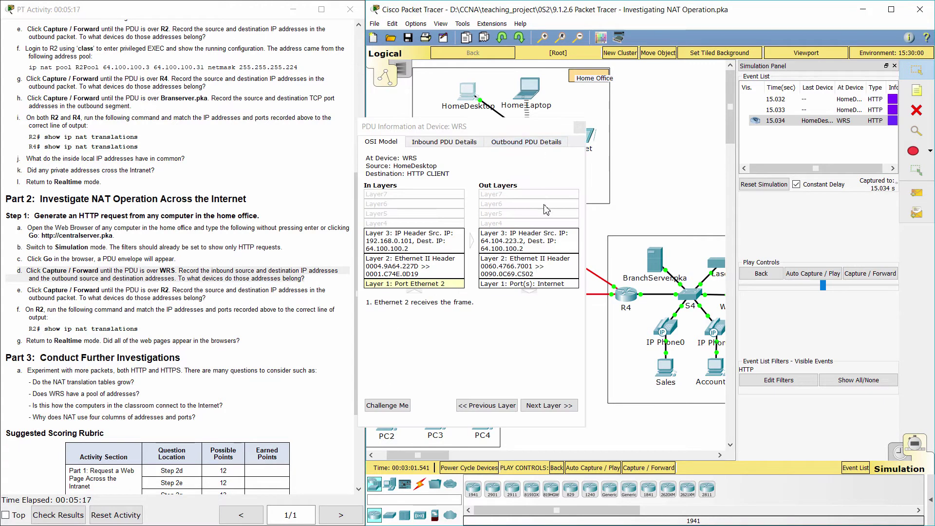
click(456, 144)
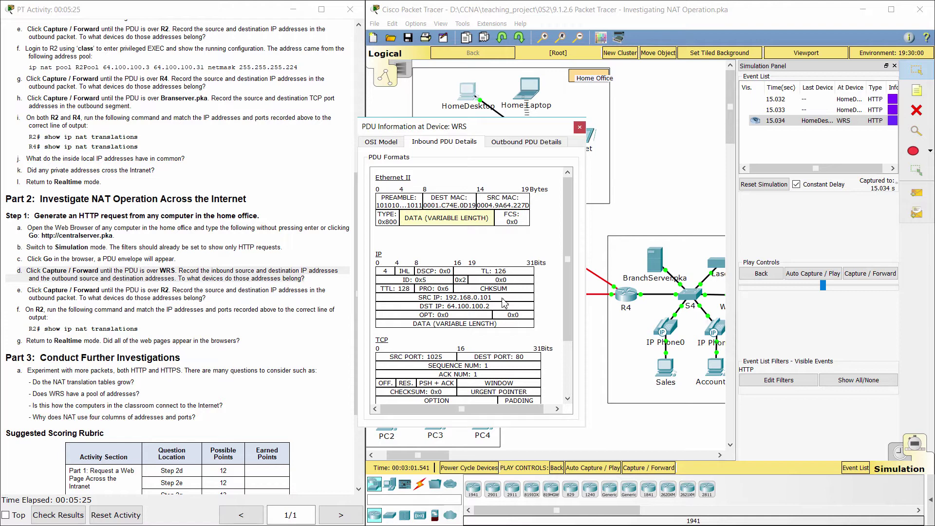
click(497, 142)
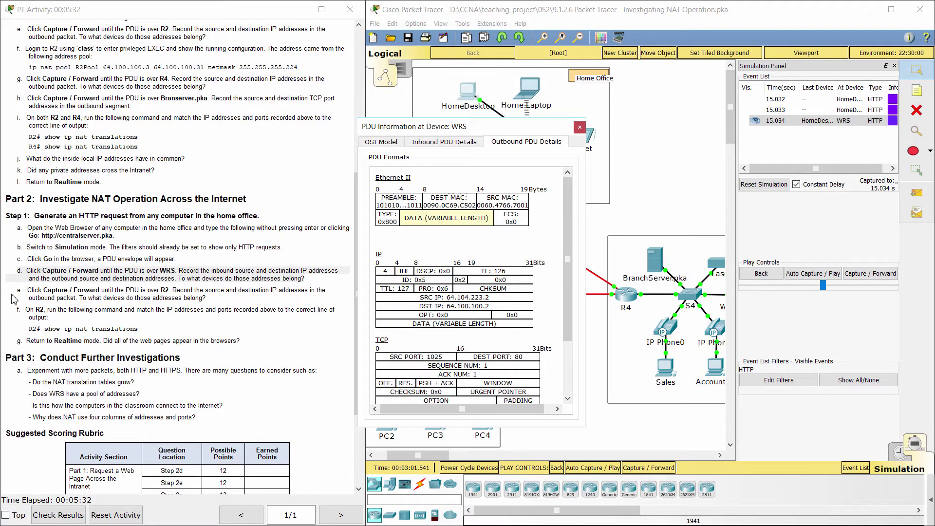
drag(16, 290, 214, 296)
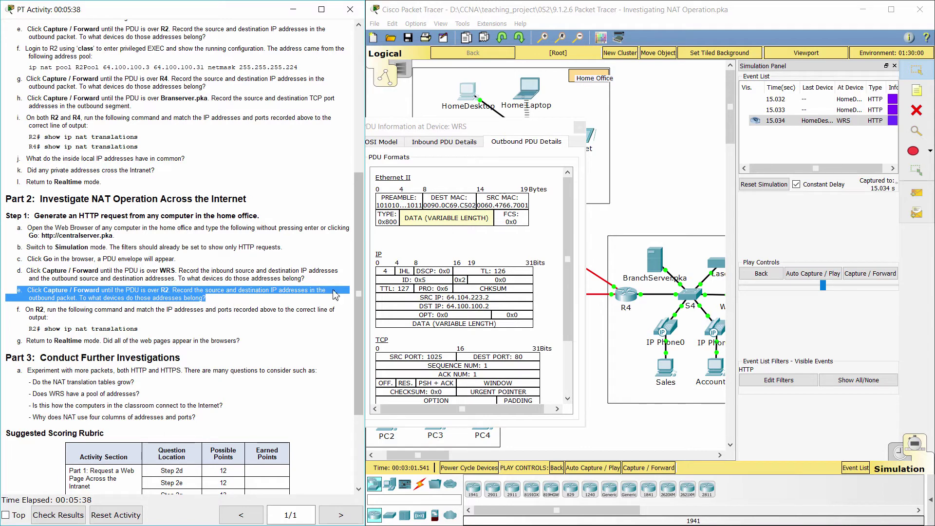
click(579, 127)
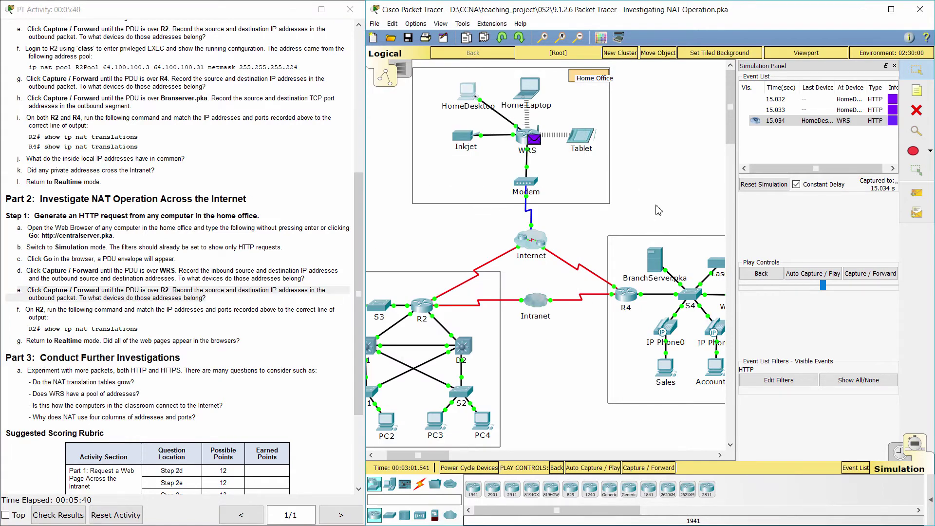
- Forward the HTTP PDU through the modem to R2 and open its PDU details
click(861, 273)
click(862, 273)
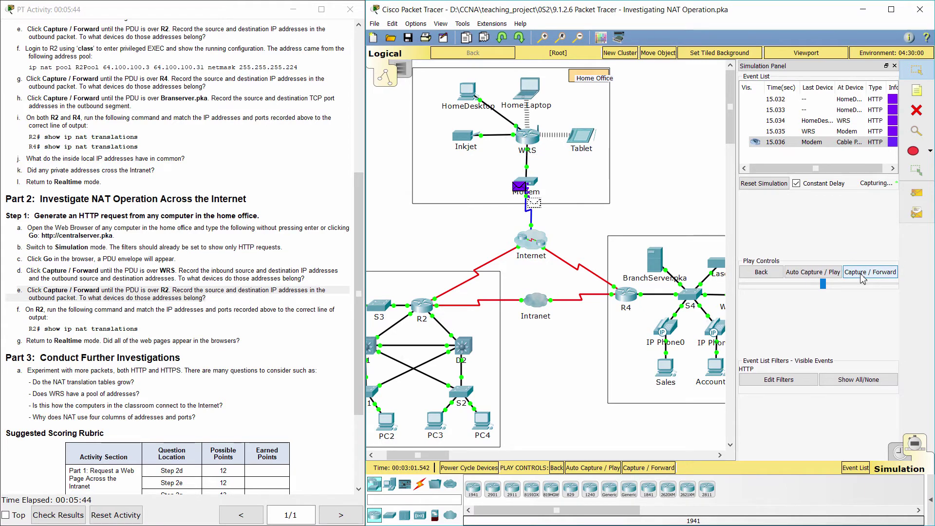
click(862, 274)
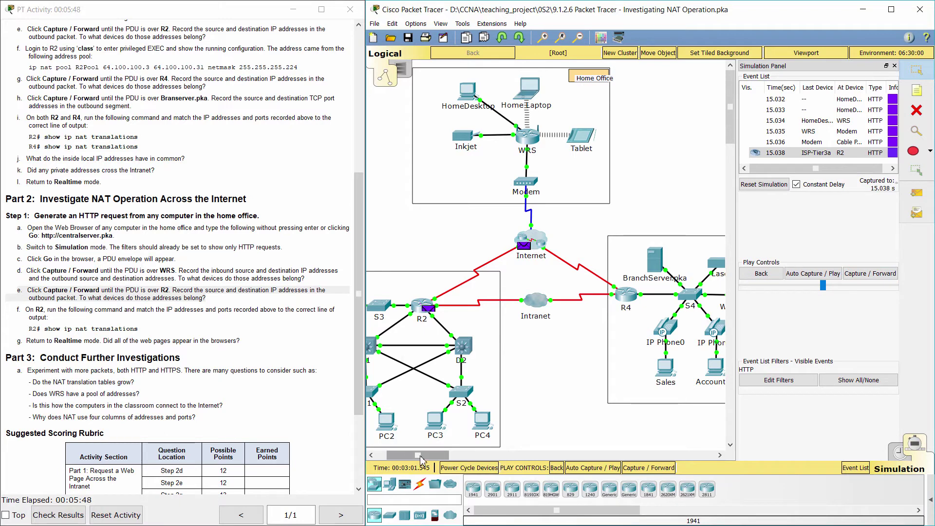
drag(420, 460, 410, 460)
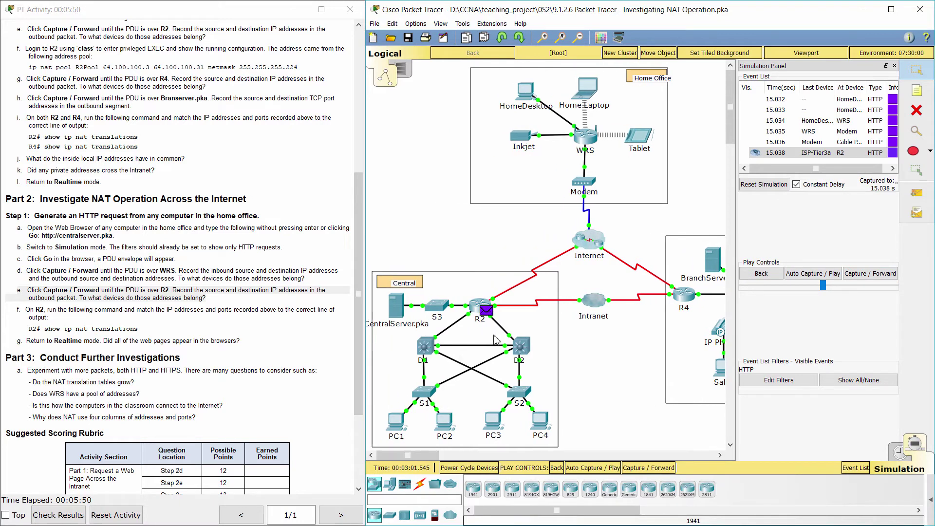
click(486, 311)
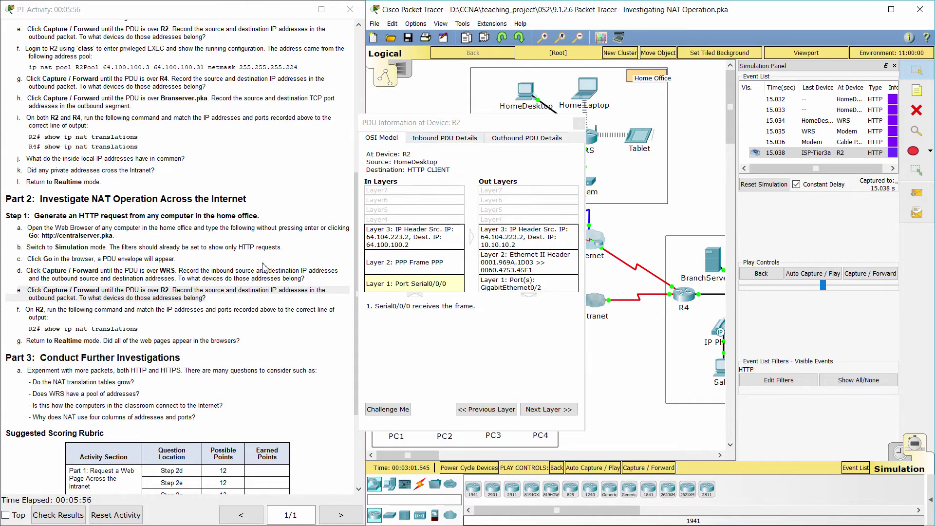
- Compare R2's PDU details, destination 64.100.100.2 becoming 10.10.10.2, with instruction steps e and f
click(209, 299)
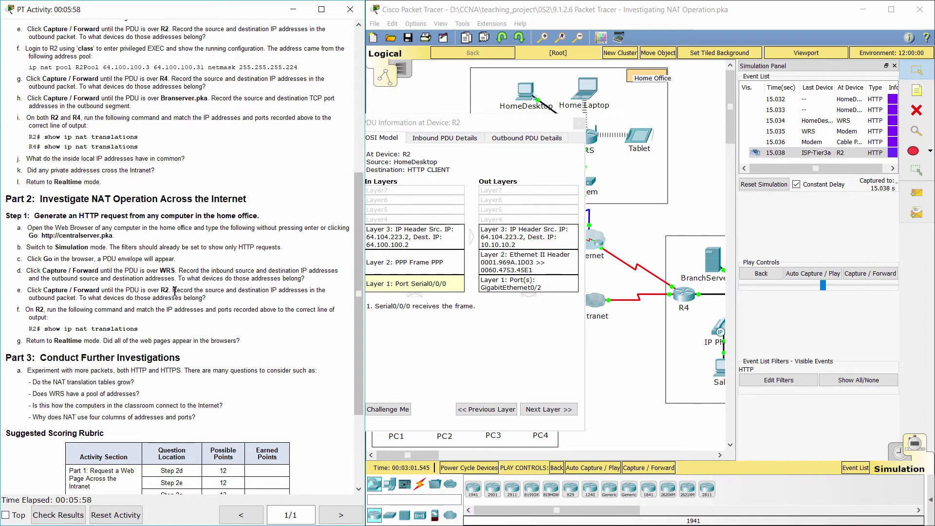
drag(174, 291, 309, 297)
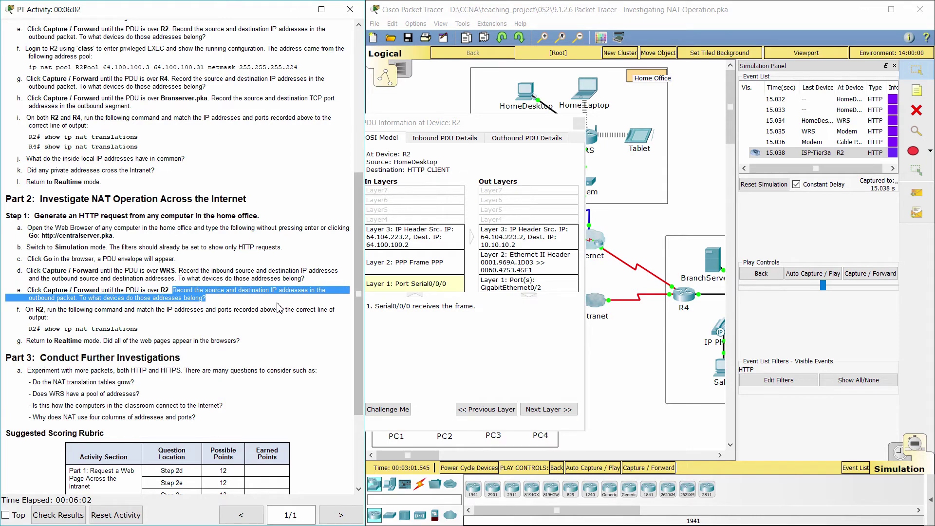
click(458, 123)
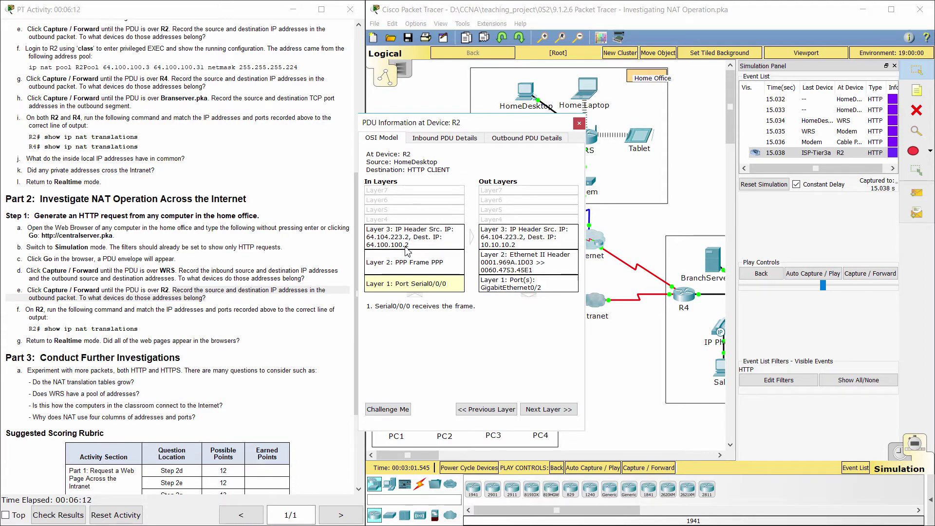
drag(18, 312, 252, 335)
- Close R2's PDU details window
click(254, 336)
click(554, 130)
click(579, 124)
- Run show ip nat translations on R2, showing 64.100.100.2:80 mapped to 10.10.10.2:80
click(480, 305)
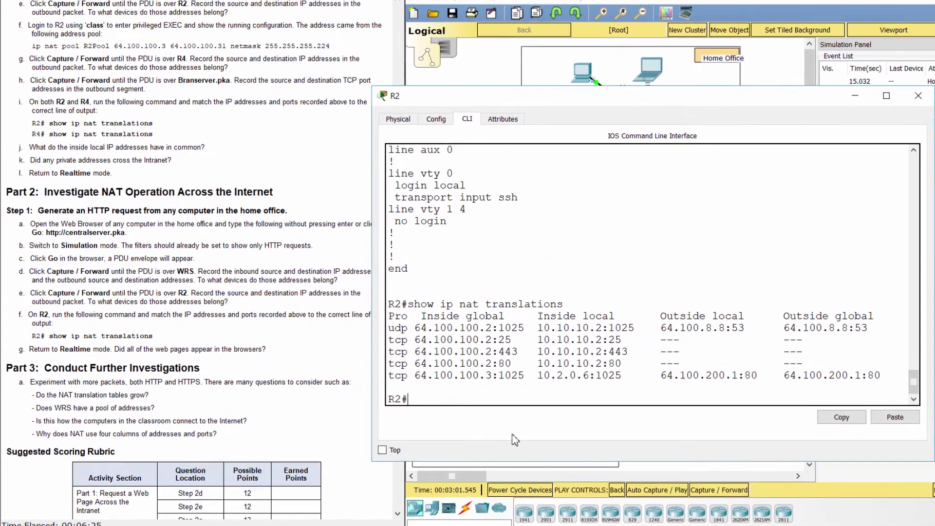
text(show ip nat transla)
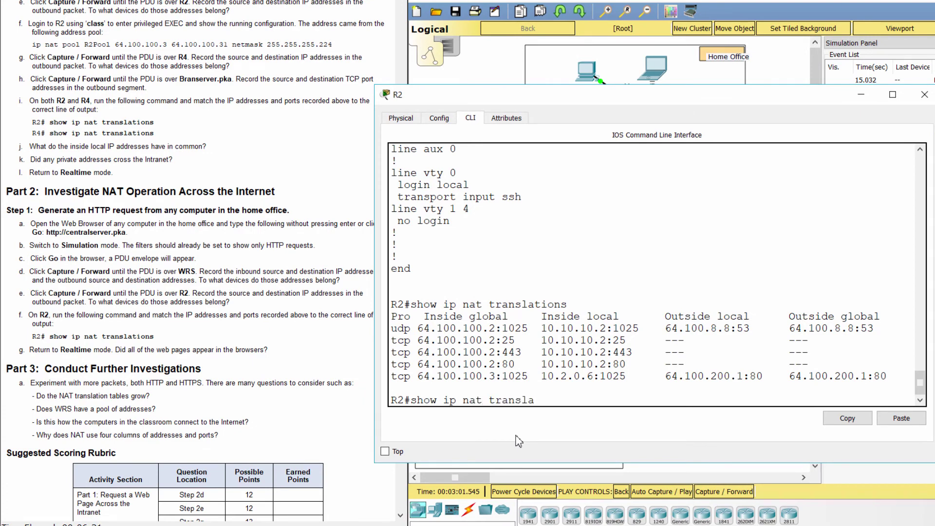
text(tions)
key(Return)
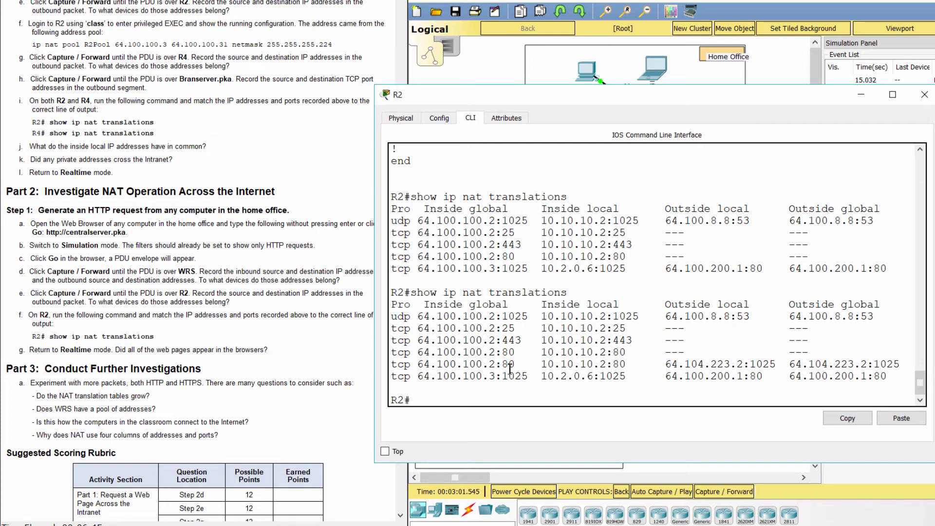
click(81, 363)
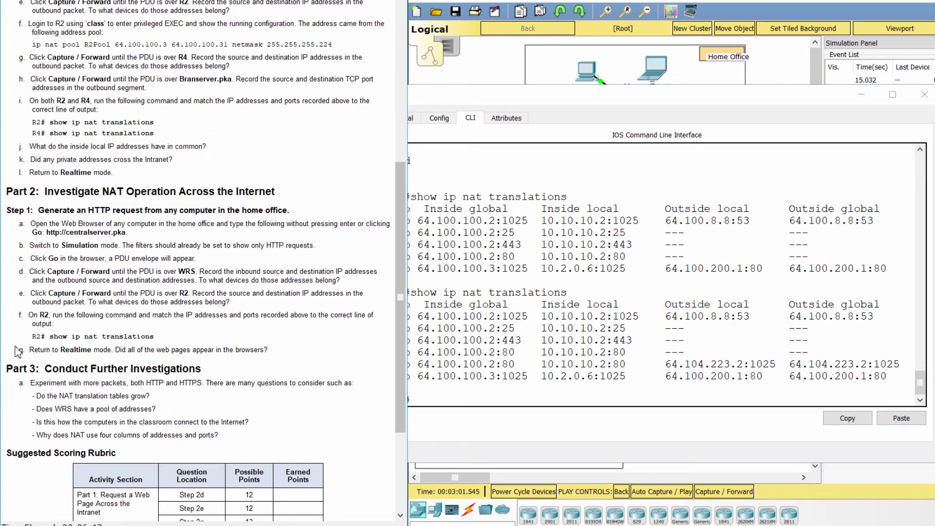
drag(20, 350, 286, 351)
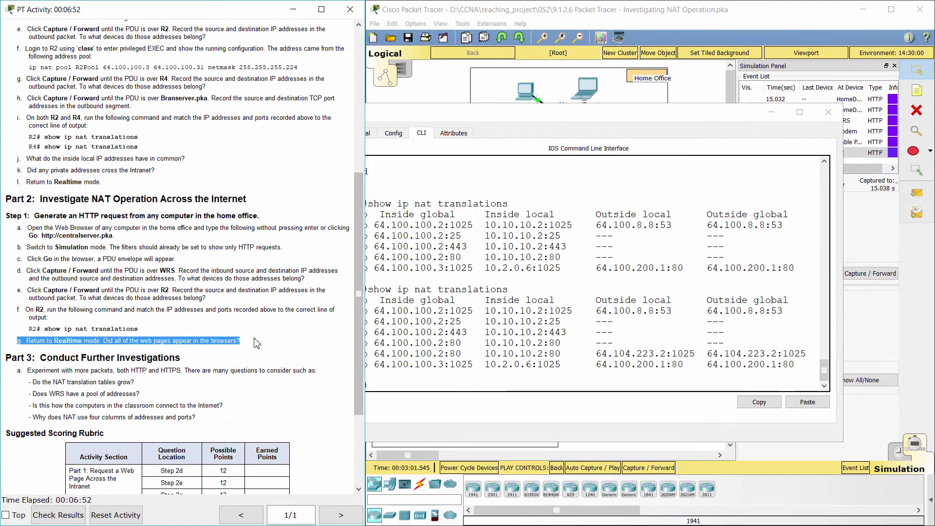
- Close R2's CLI, return to Realtime, and view the Central Server welcome page on HomeDesktop
click(597, 376)
click(828, 112)
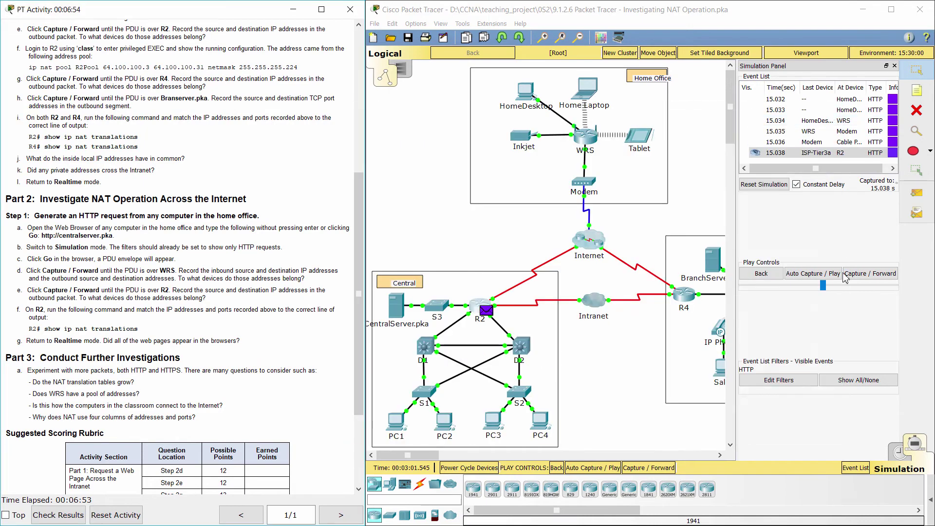
click(898, 455)
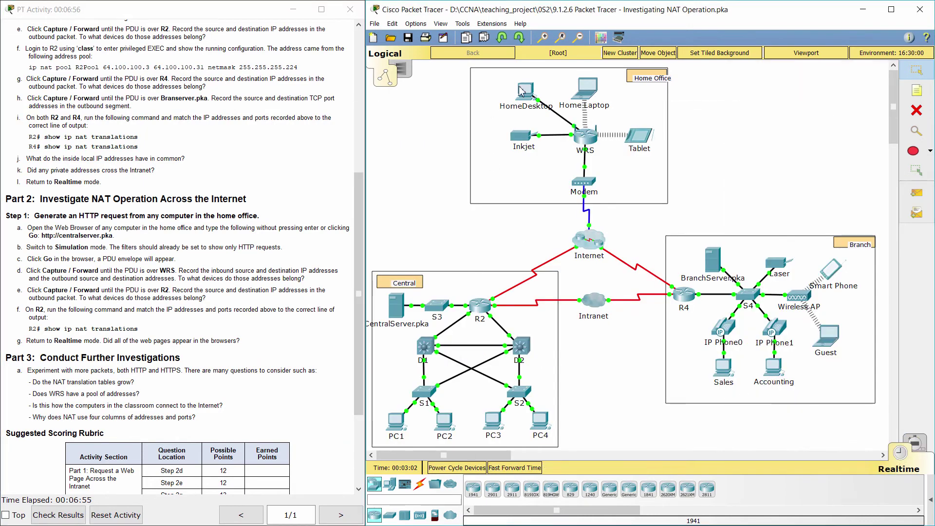
click(522, 89)
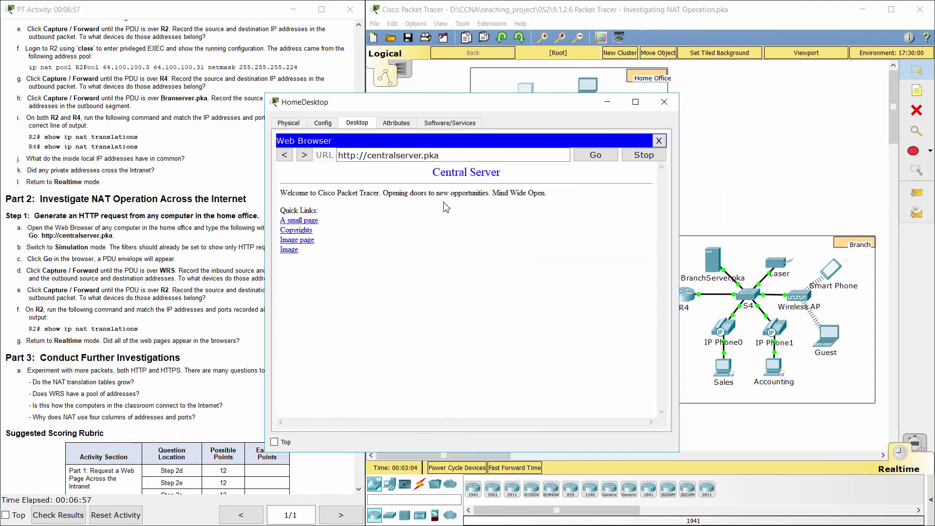
click(96, 369)
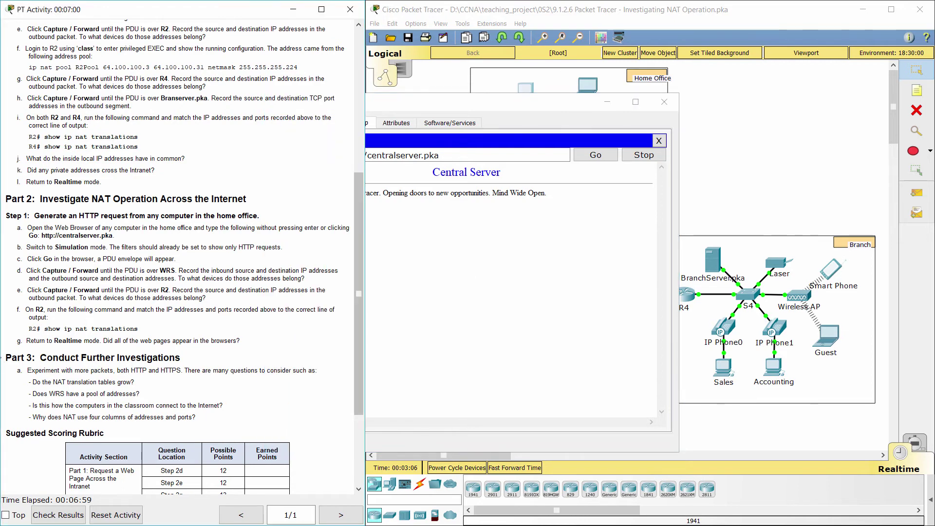
drag(8, 362, 409, 359)
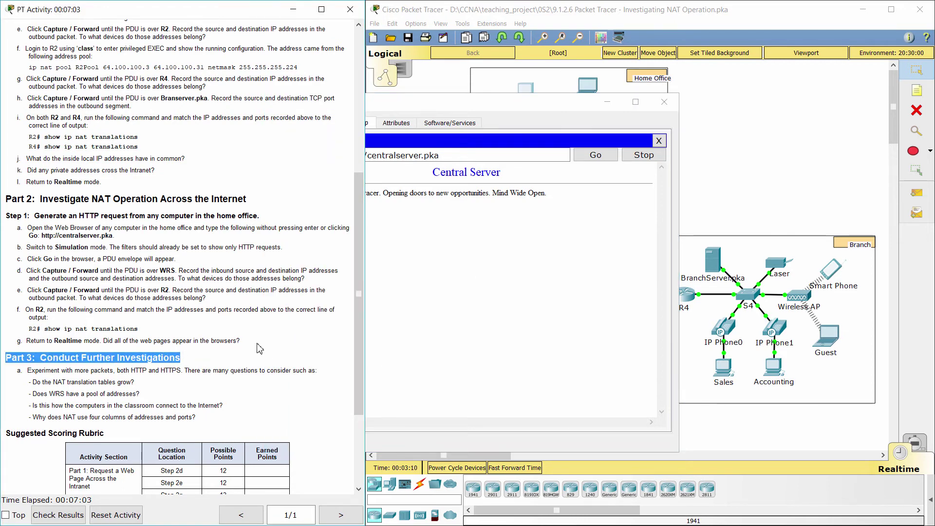
drag(18, 371, 318, 371)
click(161, 388)
drag(29, 381, 142, 380)
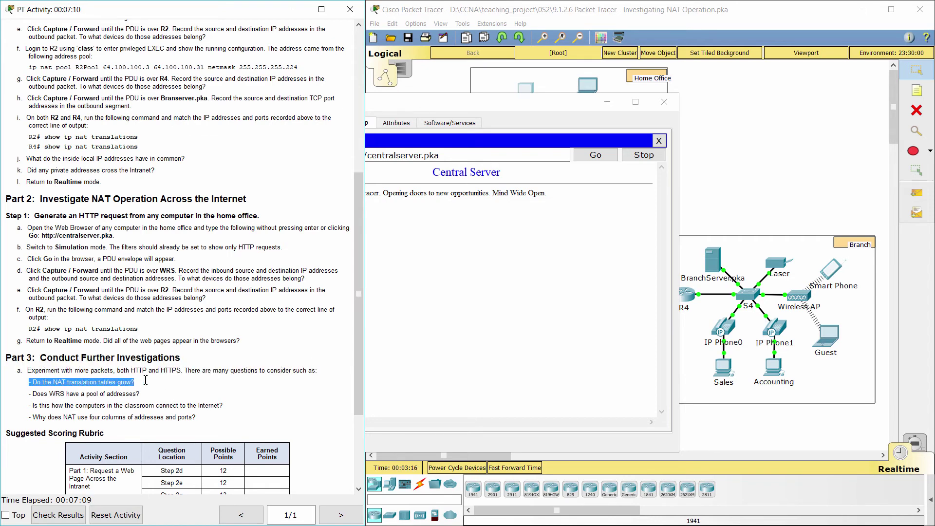
click(149, 387)
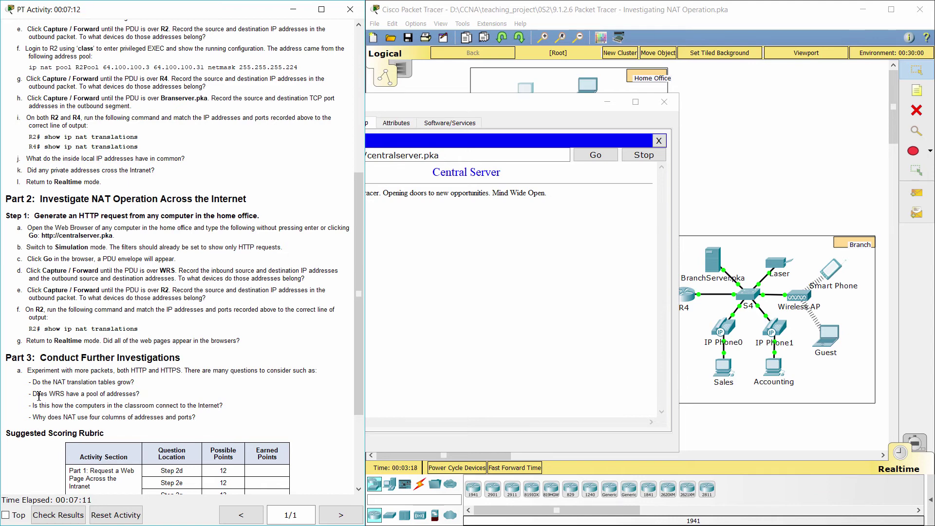
drag(28, 393, 161, 396)
click(161, 397)
drag(29, 405, 234, 407)
click(232, 405)
drag(30, 417, 216, 415)
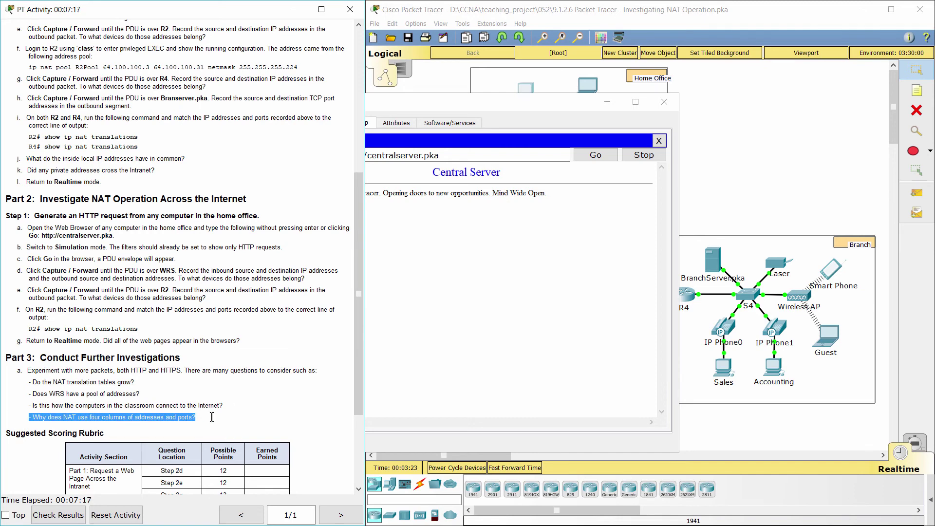
click(220, 421)
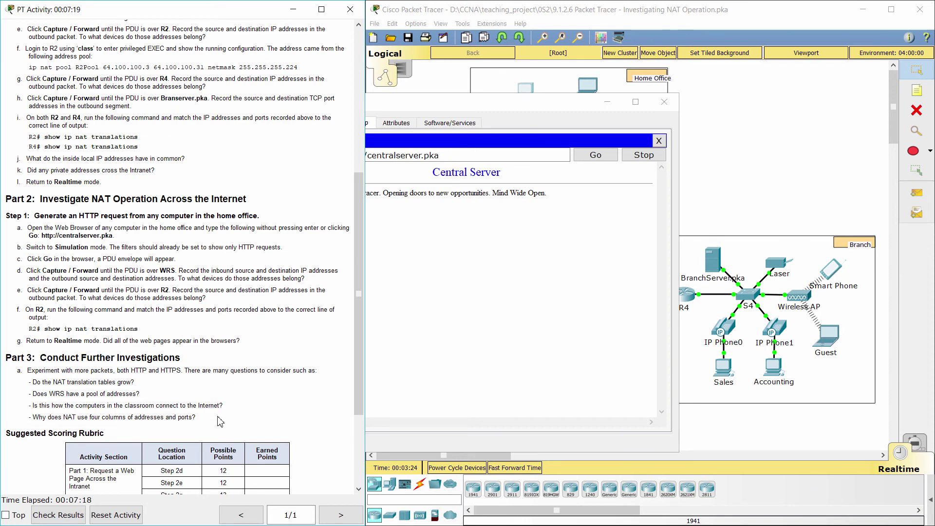